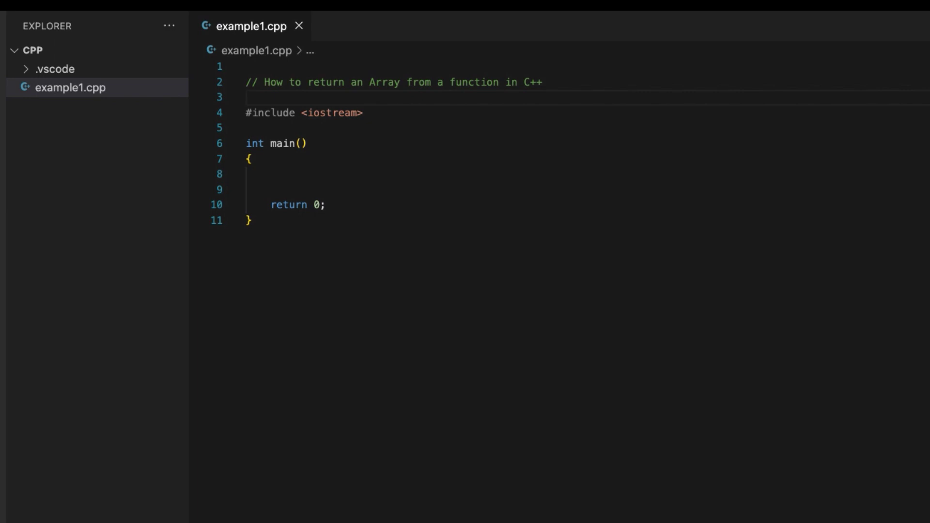
Step: Add '// int *' and '// size' note comments under the title, plus blank lines below the include
{"action": "key", "text": "Return"}
{"action": "key", "text": "Return"}
{"action": "key", "text": "Up"}
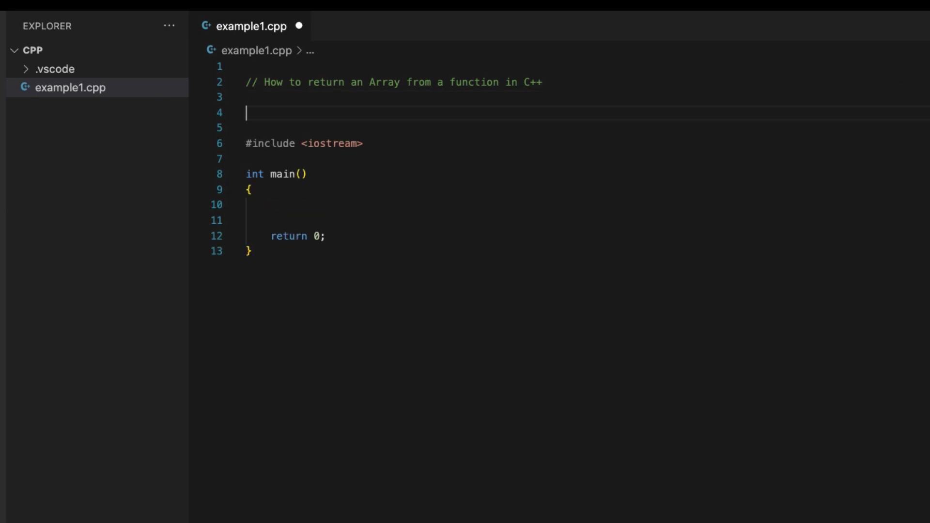
{"action": "type", "text": "// int*"}
{"action": "key", "text": "BackSpace"}
{"action": "type", "text": "*"}
{"action": "key", "text": "Return"}
{"action": "type", "text": "// "}
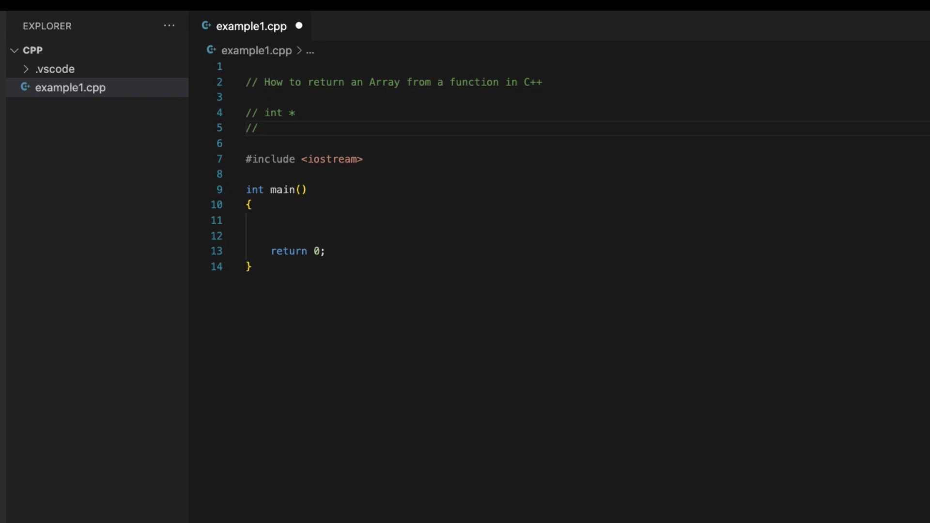
{"action": "type", "text": "si"}
{"action": "type", "text": "ze"}
{"action": "key", "text": "Down"}
{"action": "key", "text": "Down"}
{"action": "key", "text": "Down"}
{"action": "key", "text": "Return"}
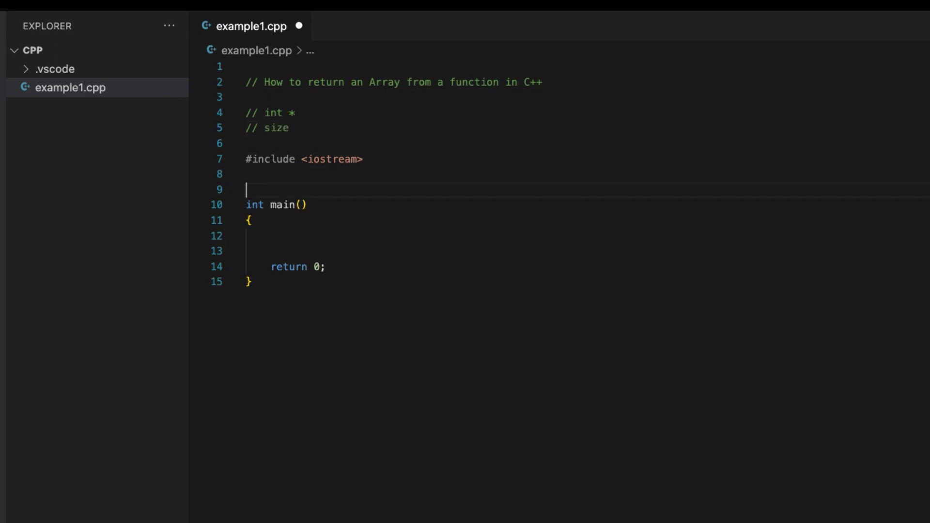
{"action": "key", "text": "Return"}
{"action": "key", "text": "Up"}
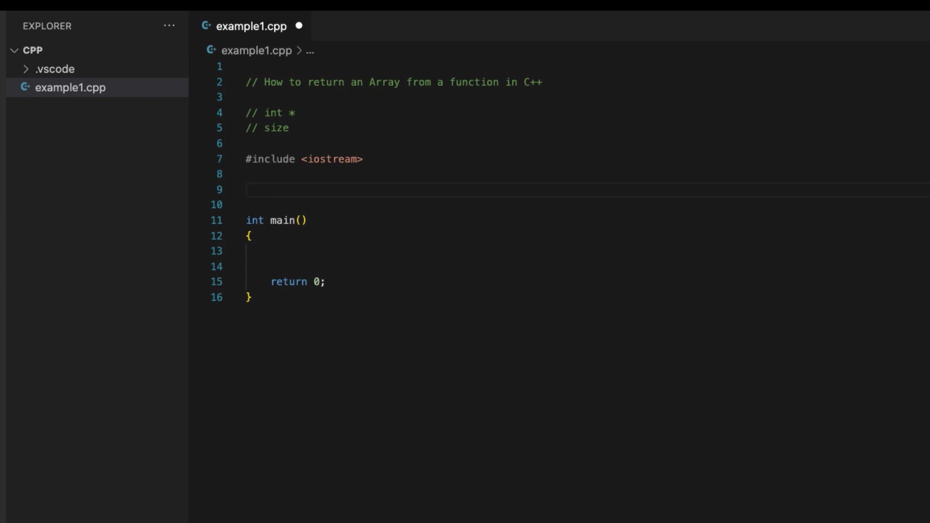
{"action": "type", "text": "getData"}
{"action": "type", "text": "()"}
Step: Add an empty getData() body and duplicate the iostream include to become the utility include
{"action": "key", "text": "Return"}
{"action": "type", "text": "{"}
{"action": "key", "text": "Return"}
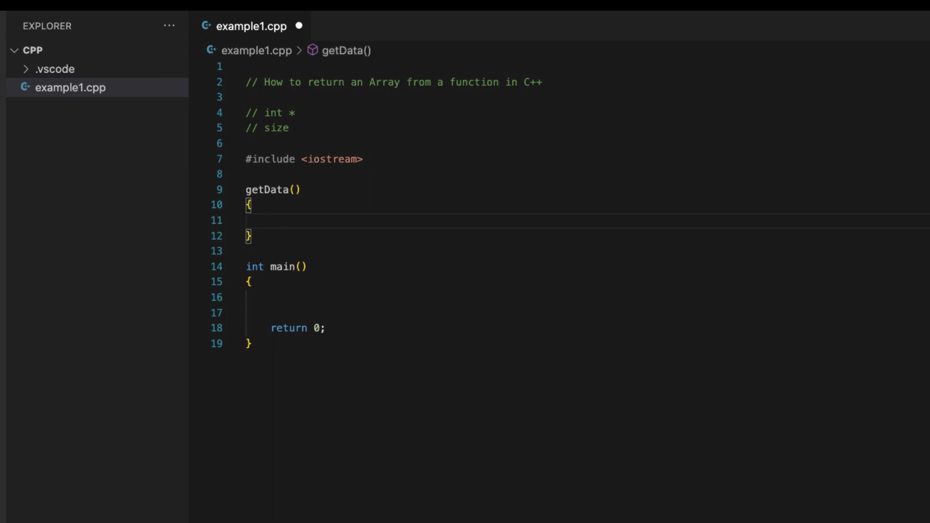
{"action": "key", "text": "Up"}
{"action": "key", "text": "Up"}
{"action": "key", "text": "Up"}
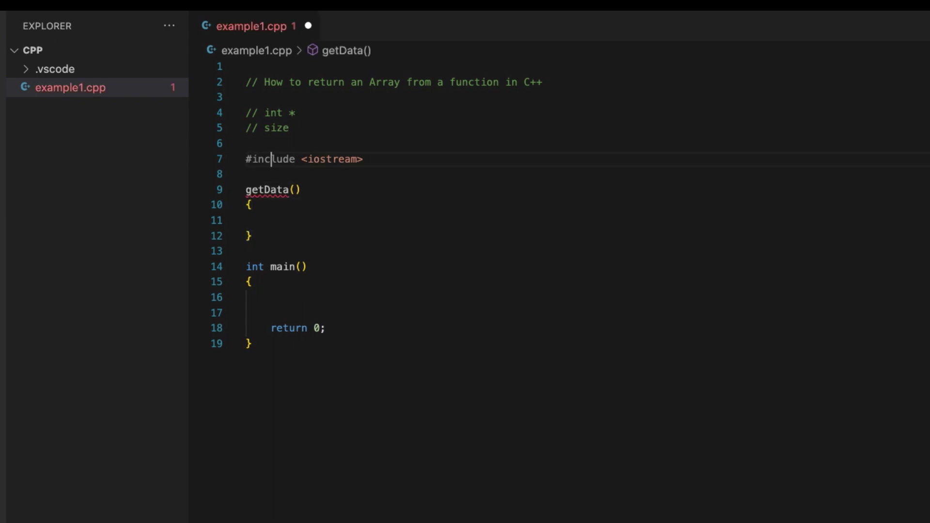
{"action": "key", "text": "Home"}
{"action": "key", "text": "shift+End"}
{"action": "key", "text": "Right"}
{"action": "key", "text": "shift+alt+Down"}
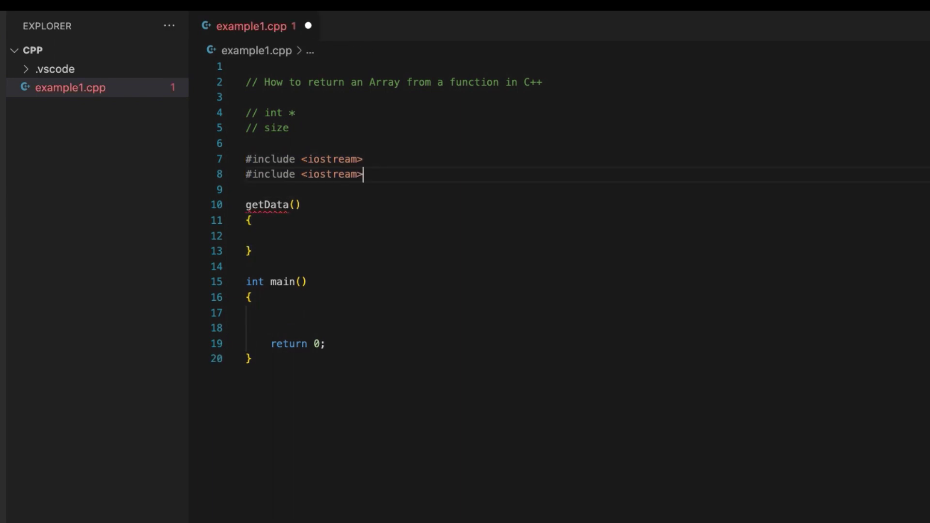
{"action": "key", "text": "ctrl+shift+Left"}
{"action": "key", "text": "ctrl+shift+Left"}
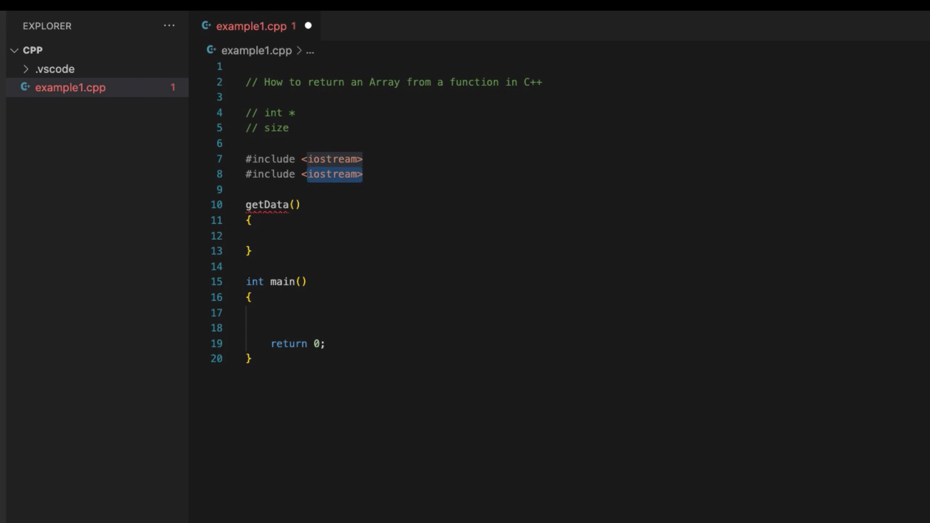
{"action": "type", "text": "utility"}
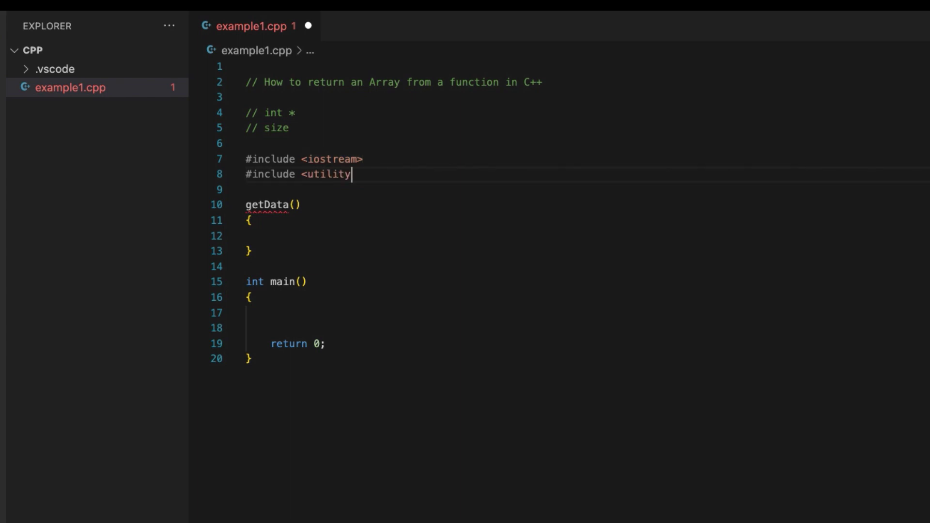
{"action": "type", "text": ">"}
Step: Prefix getData() with std::pair<int*, size_t>, save, and indent its empty body line
{"action": "key", "text": "ctrl+s"}
{"action": "key", "text": "Down"}
{"action": "key", "text": "Down"}
{"action": "key", "text": "Down"}
{"action": "key", "text": "Up"}
{"action": "type", "text": "std"}
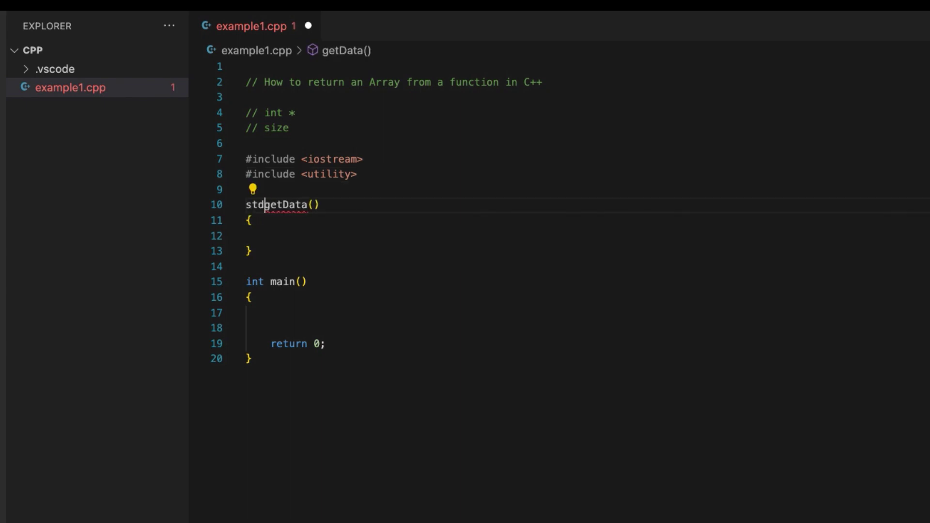
{"action": "type", "text": "::pair"}
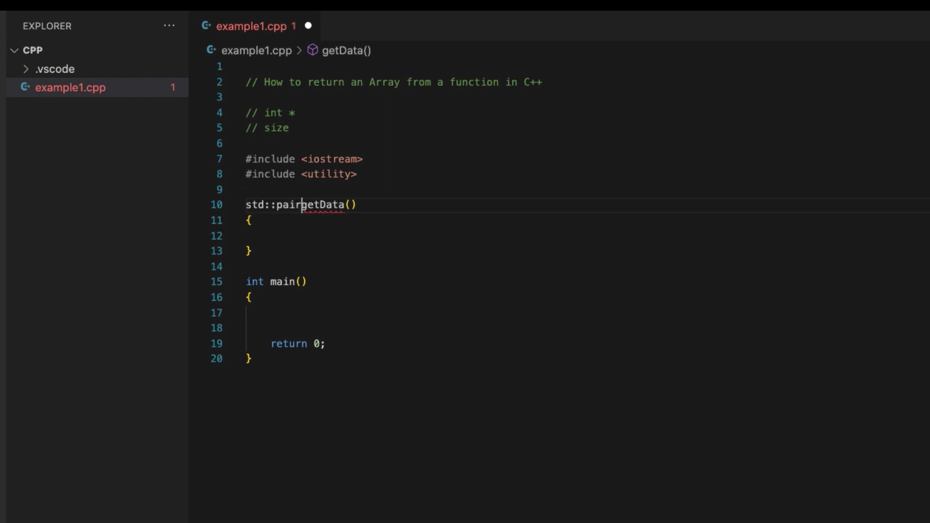
{"action": "type", "text": "<>"}
{"action": "key", "text": "Left"}
{"action": "key", "text": "Left"}
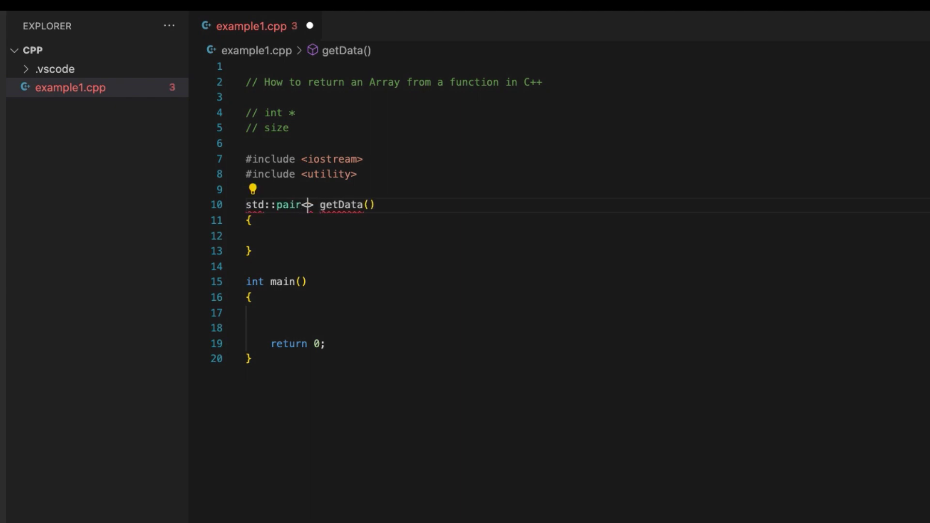
{"action": "type", "text": "int*"}
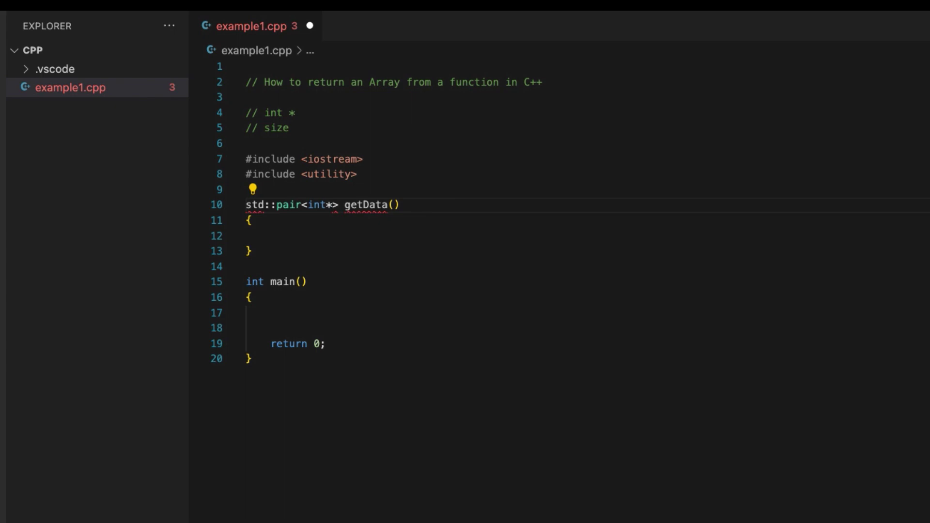
{"action": "type", "text": ", size_t"}
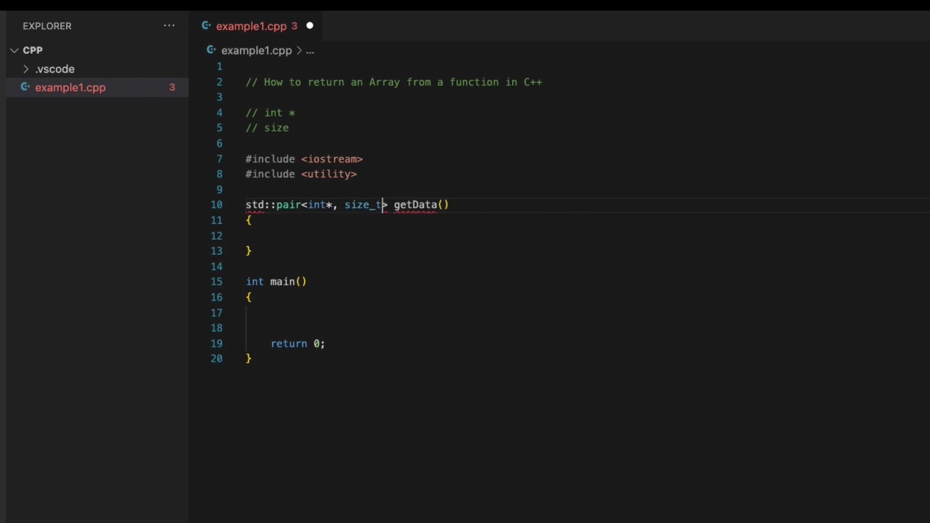
{"action": "key", "text": "ctrl+s"}
{"action": "key", "text": "Right"}
{"action": "key", "text": "Right"}
{"action": "key", "text": "Down"}
{"action": "key", "text": "Down"}
{"action": "key", "text": "Tab"}
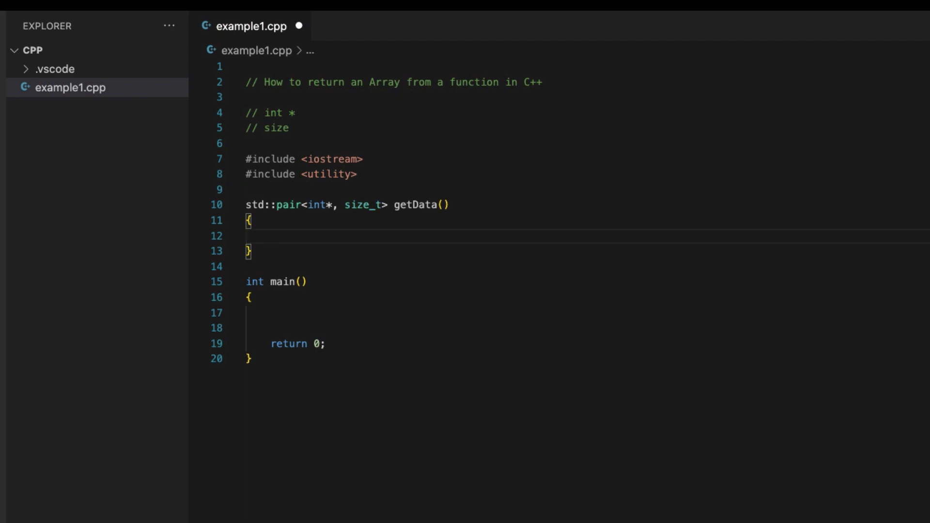
{"action": "type", "text": "int"}
{"action": "type", "text": " * ar"}
{"action": "type", "text": "ra"}
Step: Write 'int * arr = new int[5];' inside getData(), fixing the 'arra' typo
{"action": "key", "text": "BackSpace"}
{"action": "type", "text": "= "}
{"action": "type", "text": "new int"}
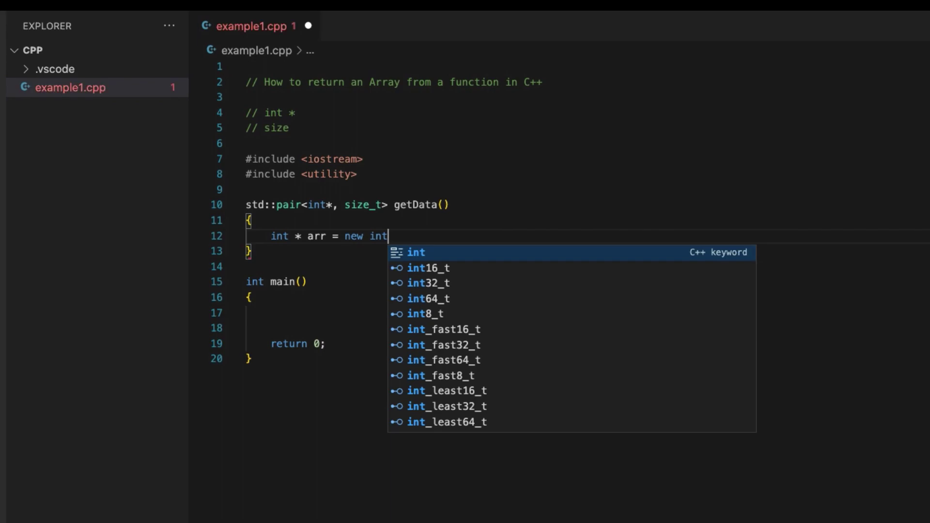
{"action": "type", "text": "["}
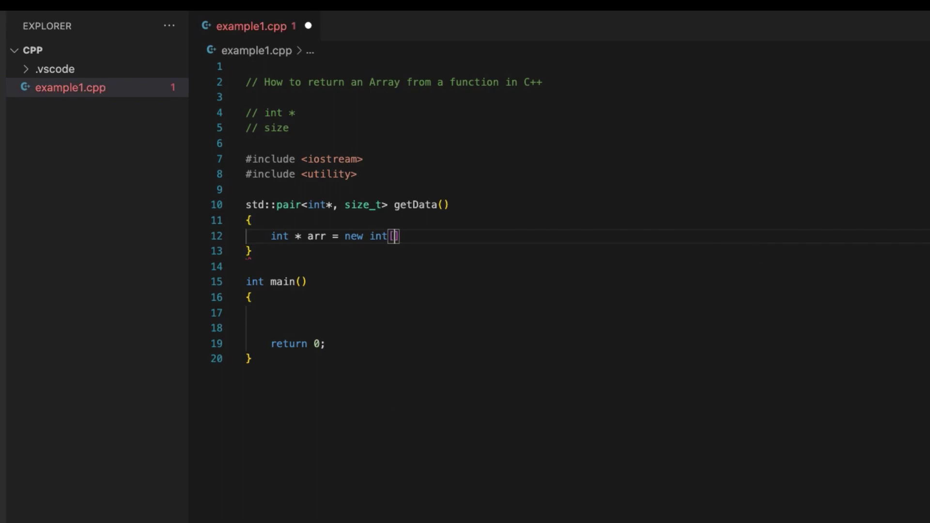
{"action": "type", "text": "5"}
{"action": "type", "text": "];"}
{"action": "key", "text": "shift+Home"}
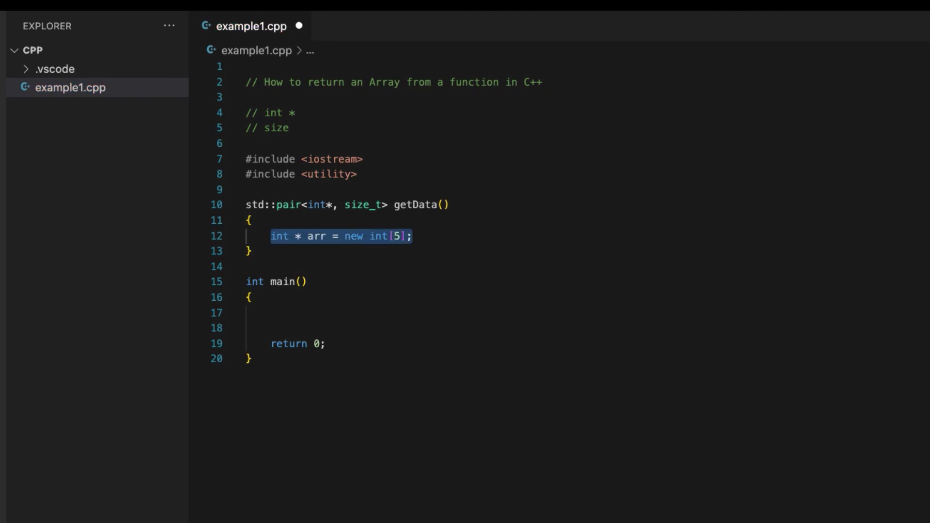
{"action": "key", "text": "End"}
Step: Add a for loop over i from 0 to 5 that assigns arr[i] = i
{"action": "key", "text": "Return"}
{"action": "key", "text": "Return"}
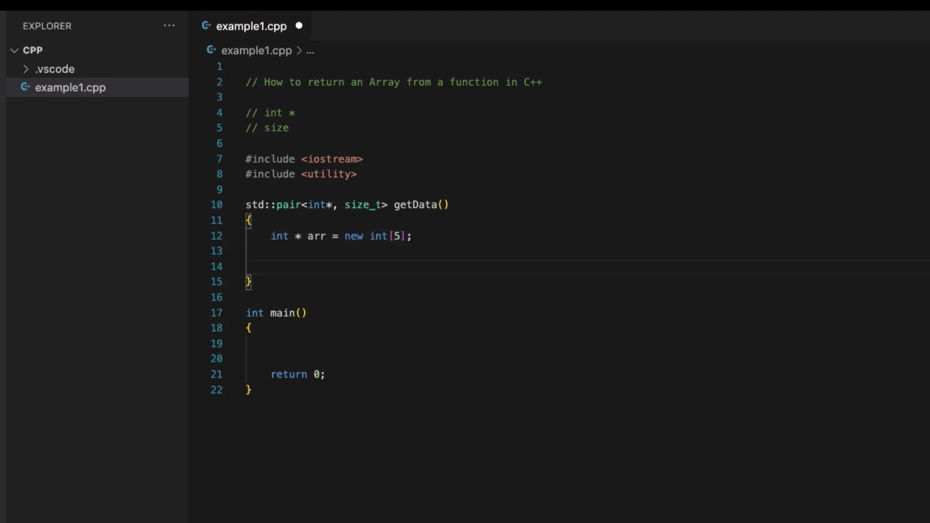
{"action": "type", "text": "for(in"}
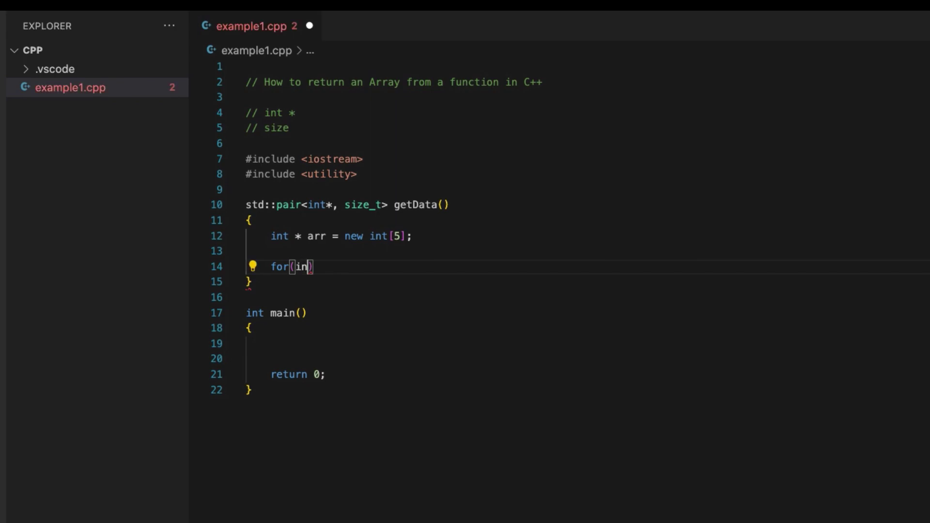
{"action": "type", "text": "t i = 0"}
{"action": "type", "text": "; i < "}
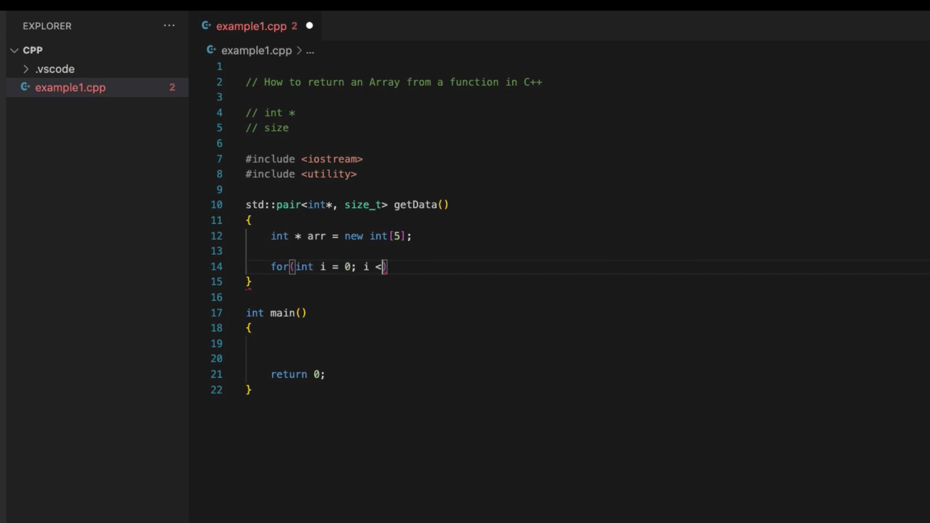
{"action": "type", "text": "5; i"}
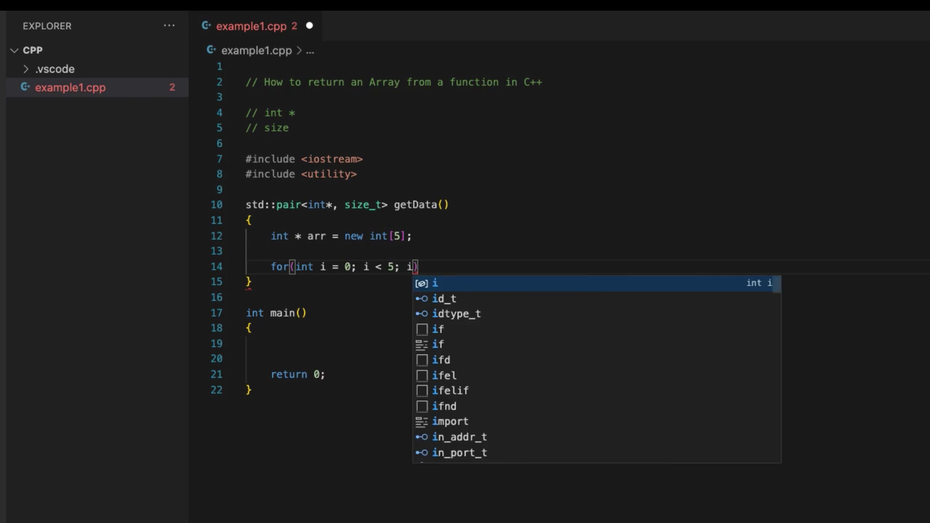
{"action": "type", "text": "++"}
{"action": "key", "text": "Right"}
{"action": "key", "text": "Return"}
{"action": "type", "text": "{"}
{"action": "key", "text": "Return"}
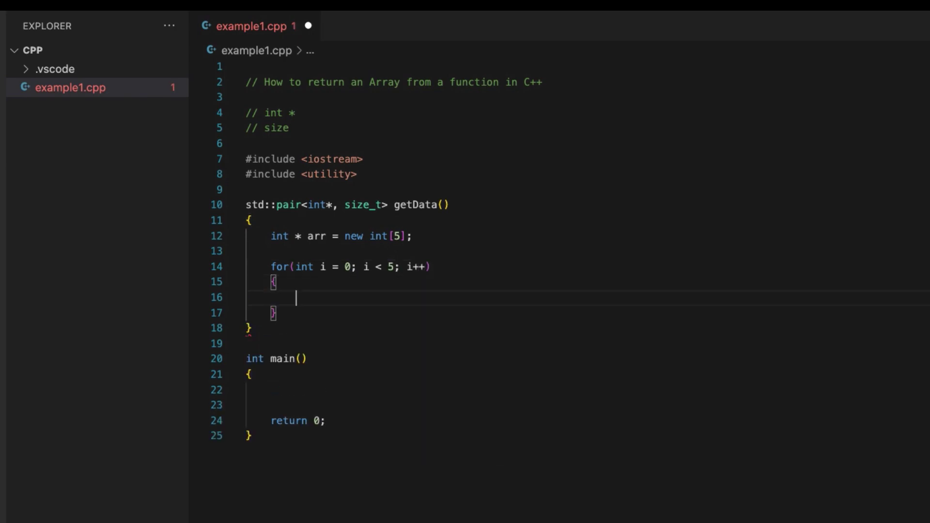
{"action": "type", "text": "arr["}
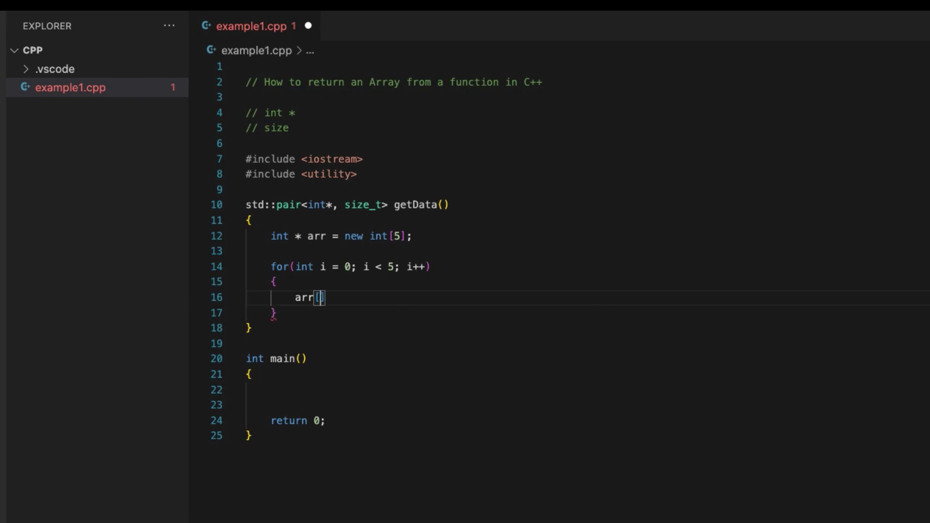
{"action": "type", "text": "i] "}
{"action": "type", "text": "= "}
{"action": "type", "text": "i;"}
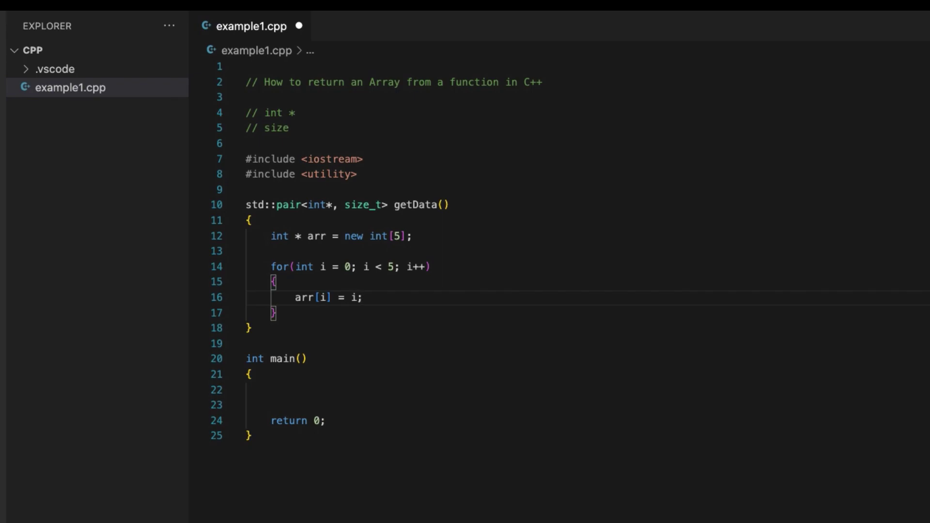
Step: Return std::make_pair<int*, size_t>(arr, 5) and start a std::pair<int*, size_t> result declaration in main
{"action": "key", "text": "ctrl+s"}
{"action": "key", "text": "Return"}
{"action": "key", "text": "Return"}
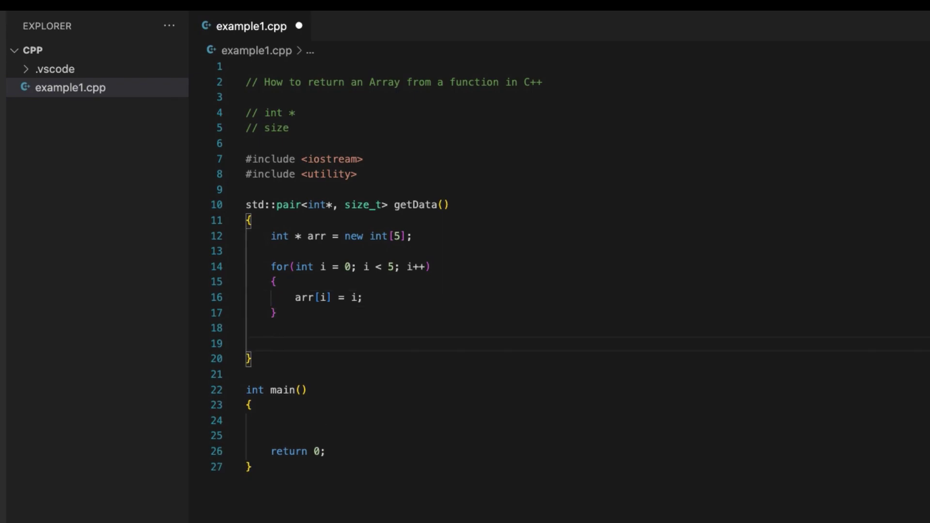
{"action": "type", "text": "return s"}
{"action": "type", "text": "td::make_pa"}
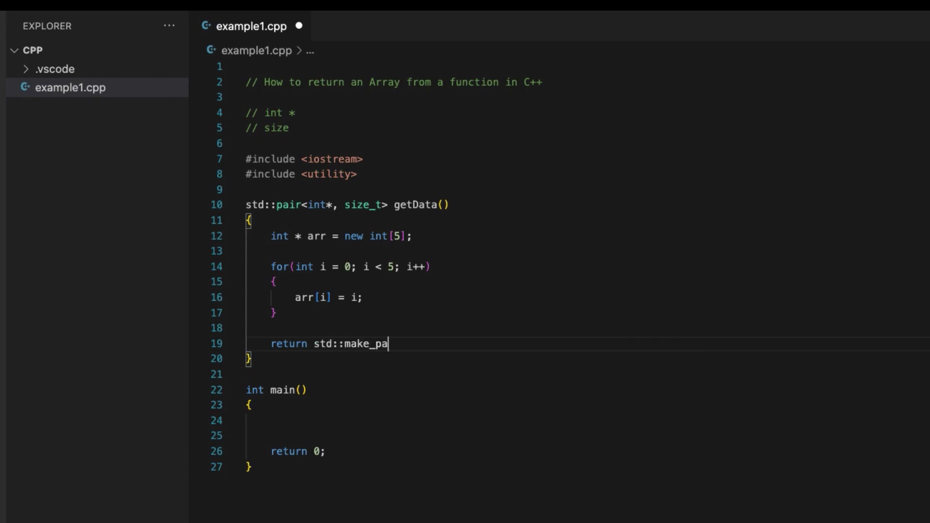
{"action": "type", "text": "ir"}
{"action": "type", "text": "<>"}
{"action": "type", "text": "int"}
{"action": "type", "text": "*, size"}
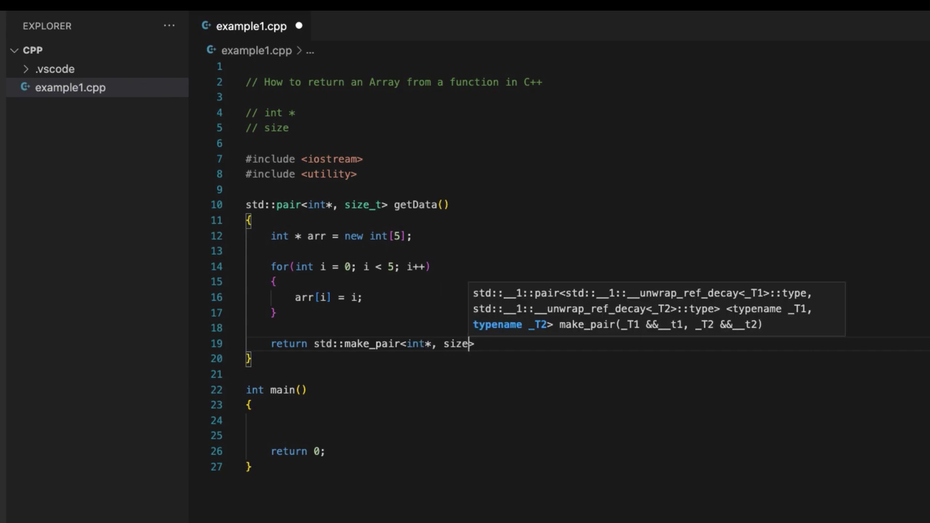
{"action": "type", "text": "_t"}
{"action": "key", "text": "Escape"}
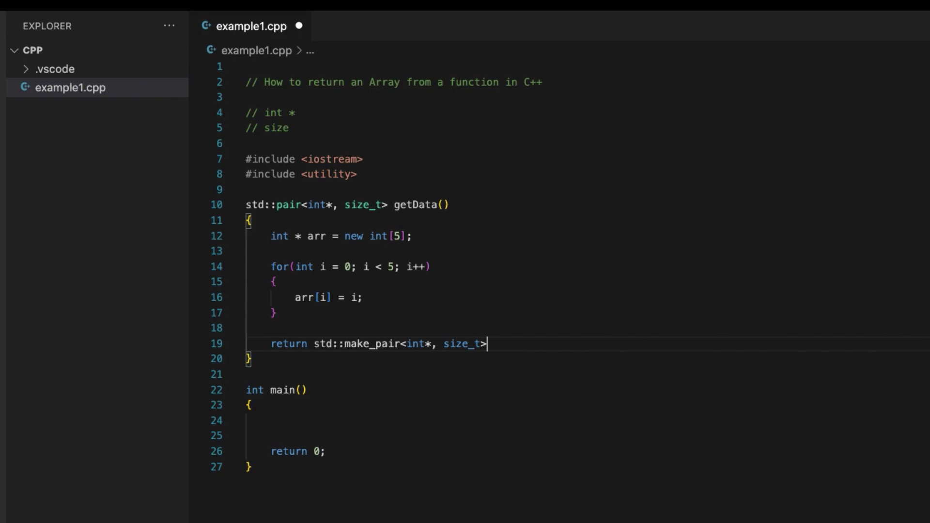
{"action": "type", "text": "("}
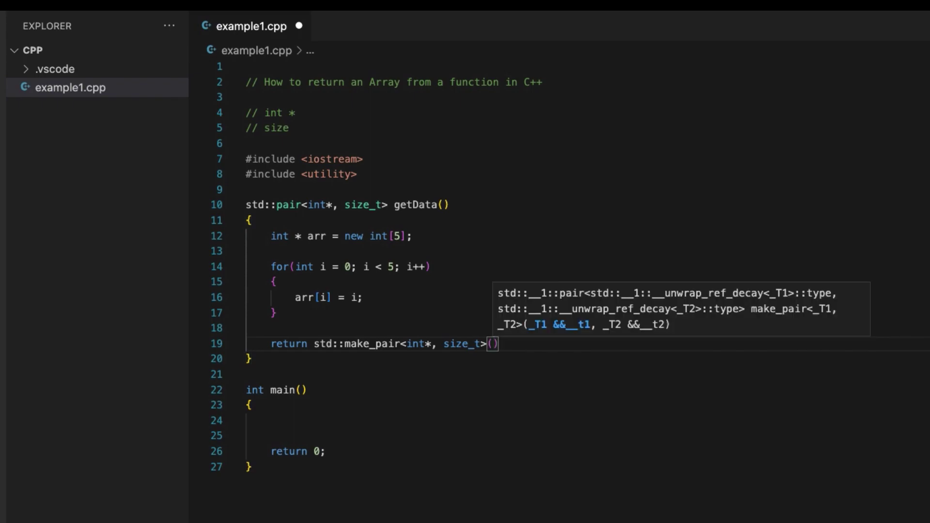
{"action": "type", "text": "arr"}
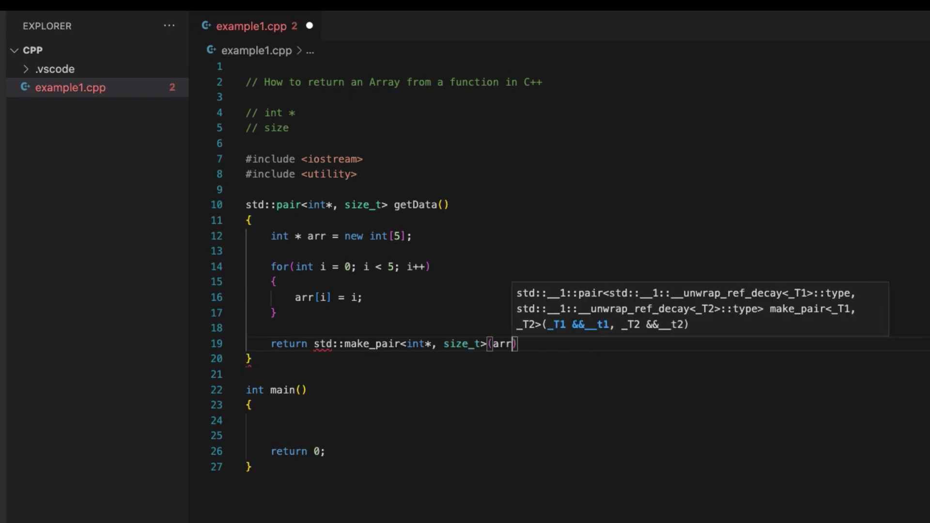
{"action": "type", "text": ","}
{"action": "key", "text": "Escape"}
{"action": "type", "text": "5"}
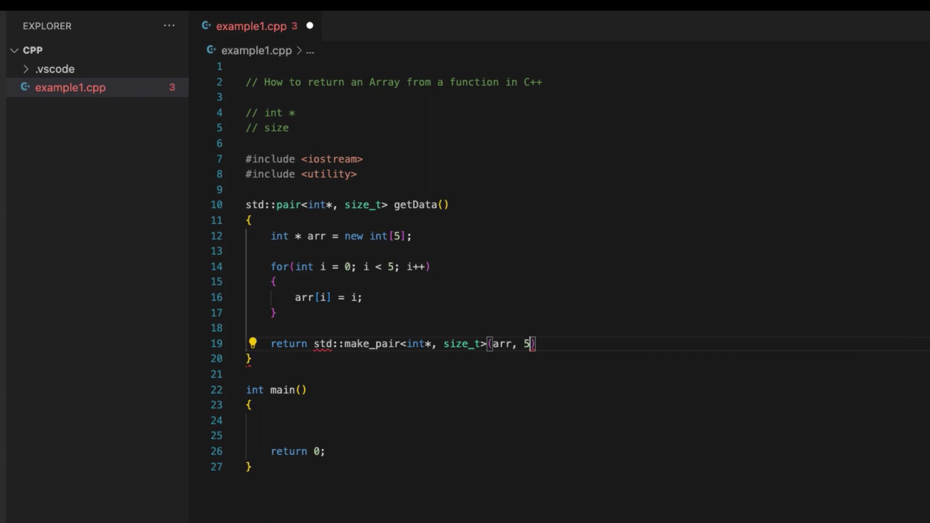
{"action": "type", "text": "sult "}
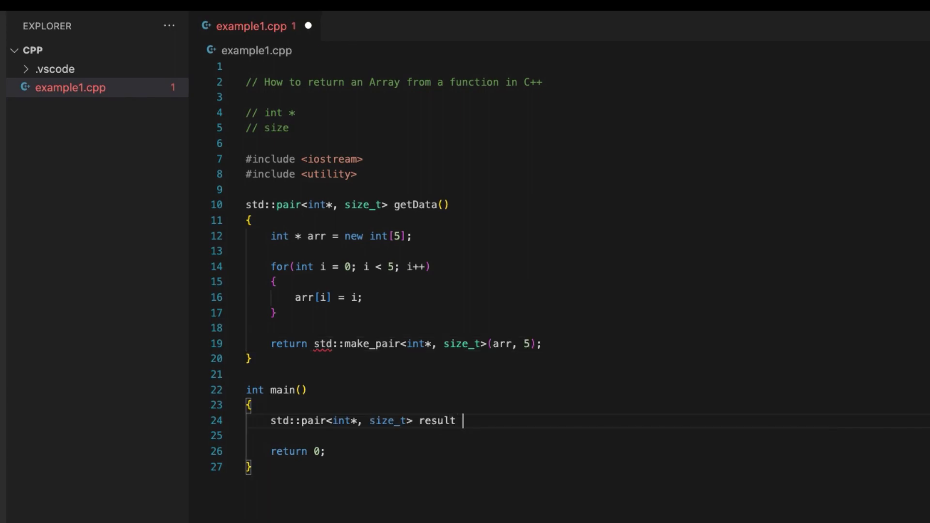
{"action": "type", "text": "= getD"}
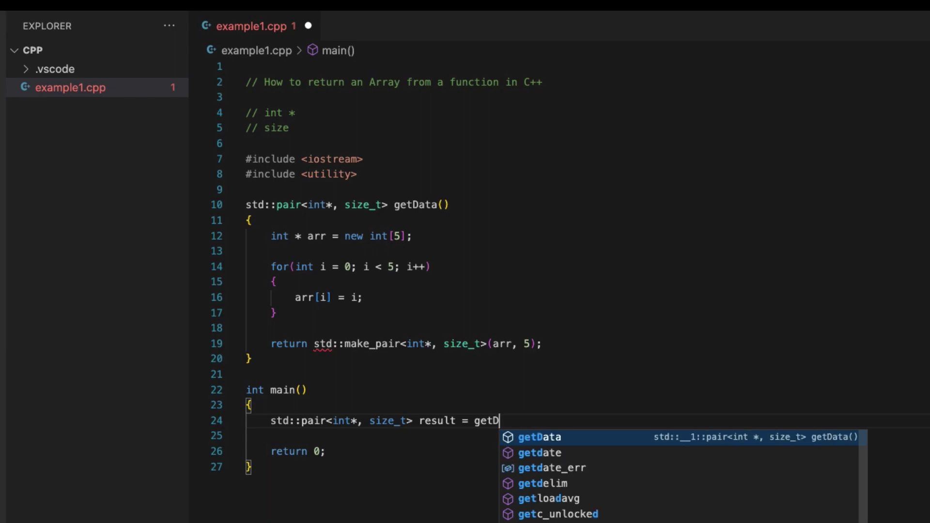
{"action": "type", "text": "ata("}
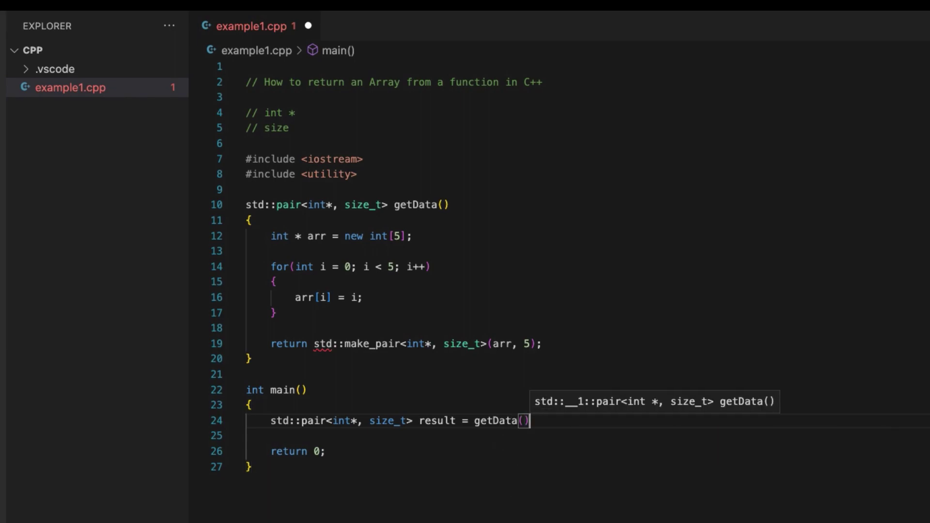
{"action": "type", "text": ");"}
Step: Add 'int * arr = result.first;' below the result declaration in main
{"action": "key", "text": "Return"}
{"action": "key", "text": "Return"}
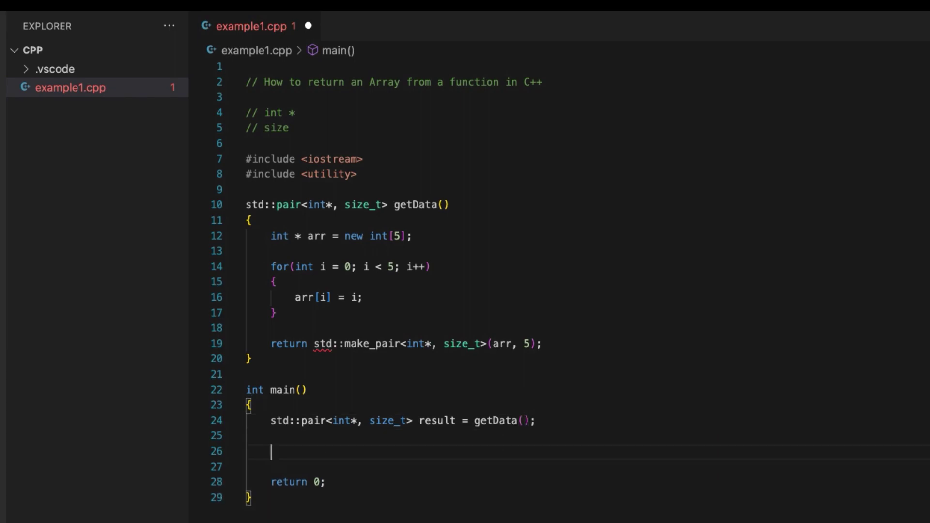
{"action": "key", "text": "Return"}
{"action": "key", "text": "Up"}
{"action": "type", "text": "int "}
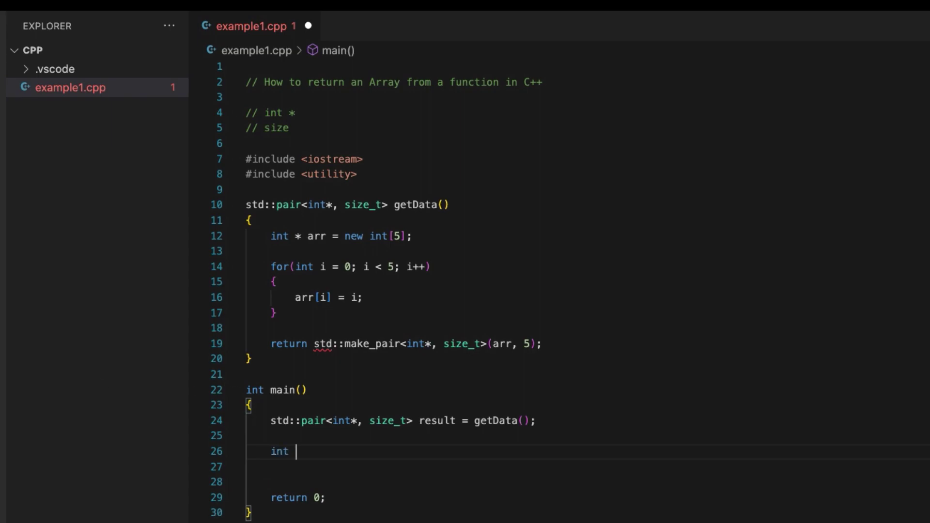
{"action": "type", "text": "* arr "}
{"action": "type", "text": "= resu"}
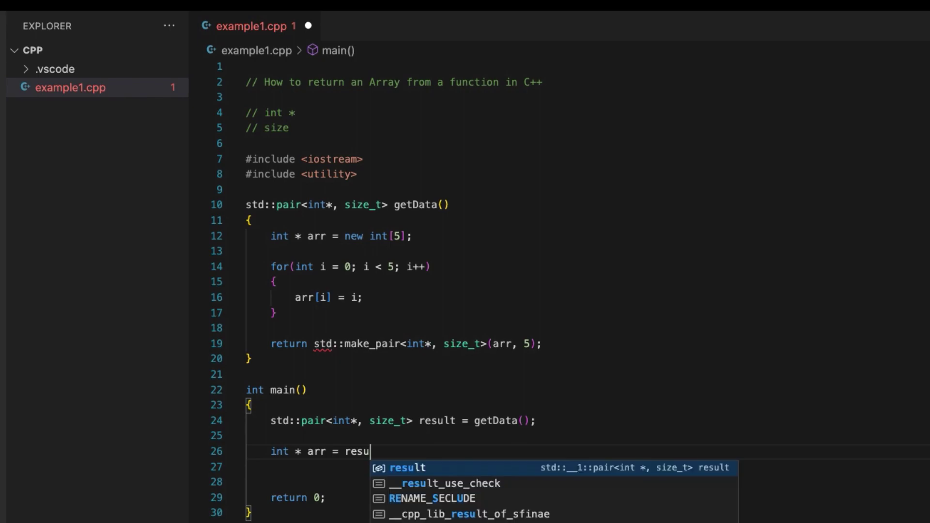
{"action": "type", "text": "lt"}
{"action": "key", "text": "Escape"}
{"action": "type", "text": ".pa"}
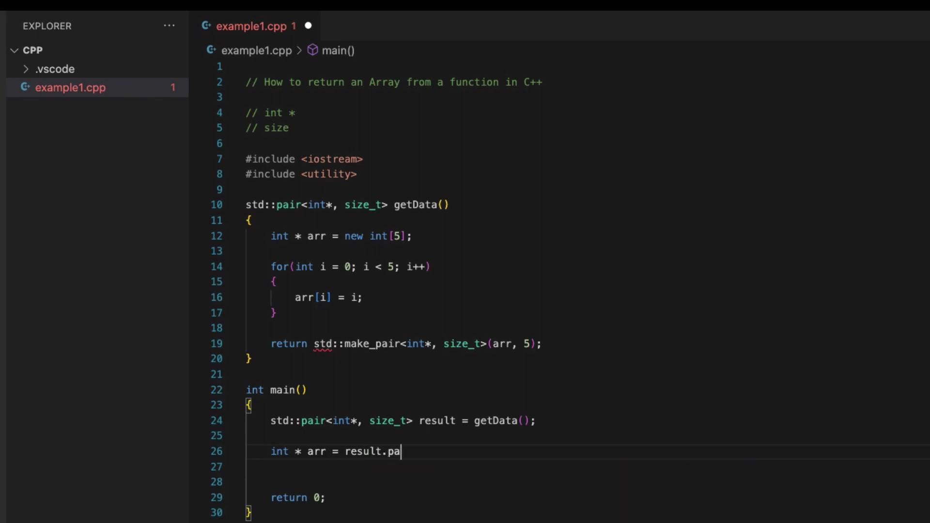
{"action": "key", "text": "BackSpace"}
{"action": "key", "text": "BackSpace"}
{"action": "type", "text": "fi"}
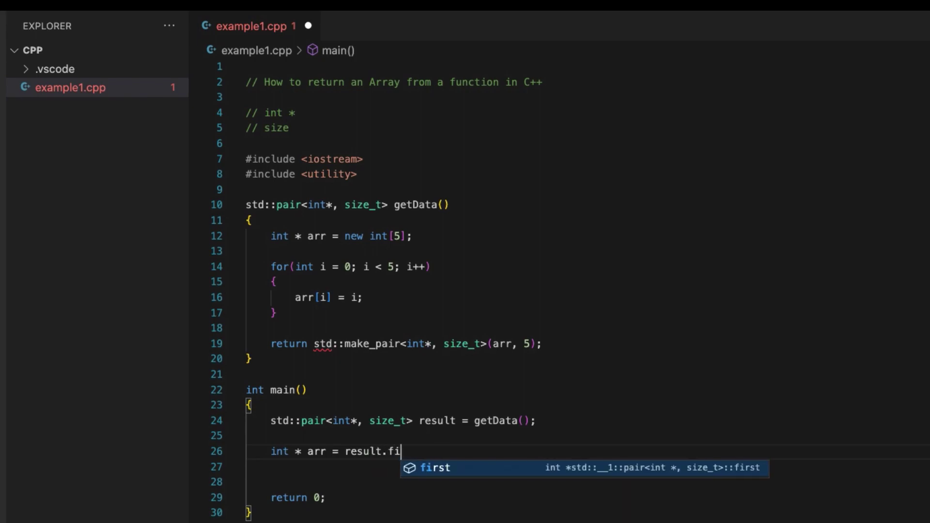
{"action": "type", "text": "rst;"}
Step: Duplicate that line and turn the copy into 'size_t len = result.second;'
{"action": "key", "text": "shift+Home"}
{"action": "key", "text": "ctrl+c"}
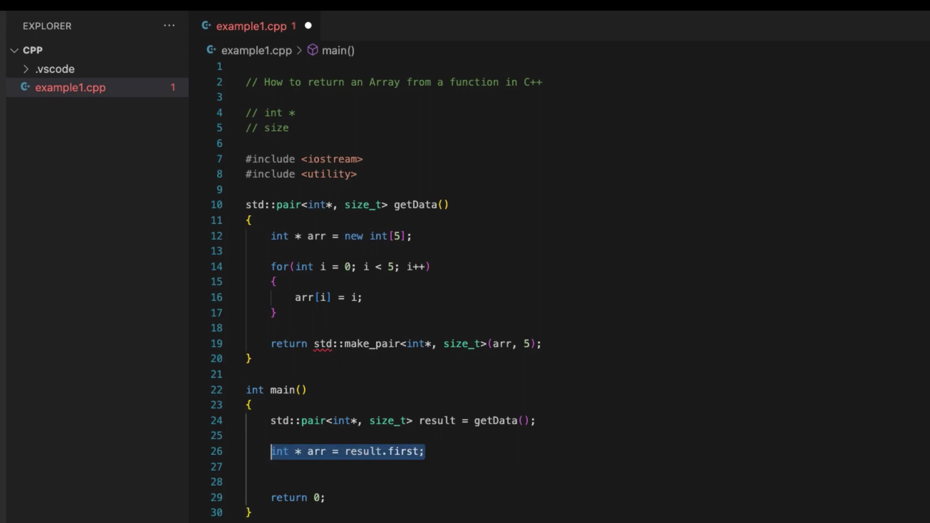
{"action": "key", "text": "End"}
{"action": "key", "text": "Return"}
{"action": "key", "text": "ctrl+v"}
{"action": "double_click", "coordinate": [411, 466]}
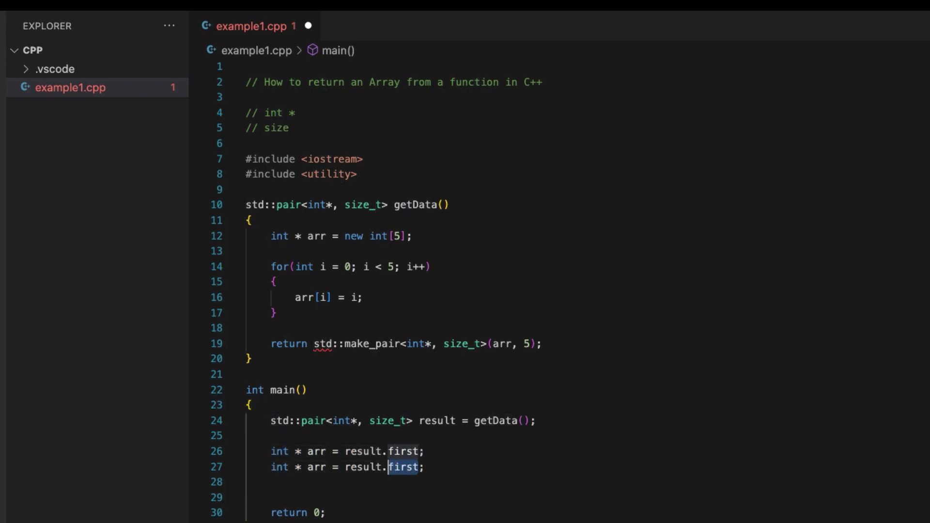
{"action": "type", "text": "second;"}
{"action": "key", "text": "Home"}
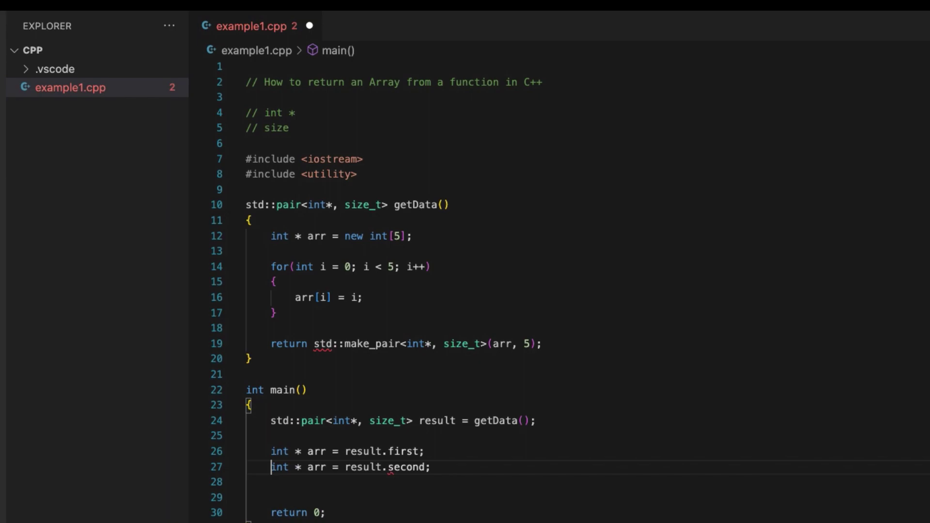
{"action": "key", "text": "shift+Right"}
{"action": "key", "text": "shift+Right"}
{"action": "key", "text": "shift+Right"}
{"action": "key", "text": "shift+Right"}
{"action": "key", "text": "shift+Right"}
{"action": "key", "text": "shift+Right"}
{"action": "key", "text": "shift+Right"}
{"action": "key", "text": "shift+Right"}
{"action": "type", "text": "s"}
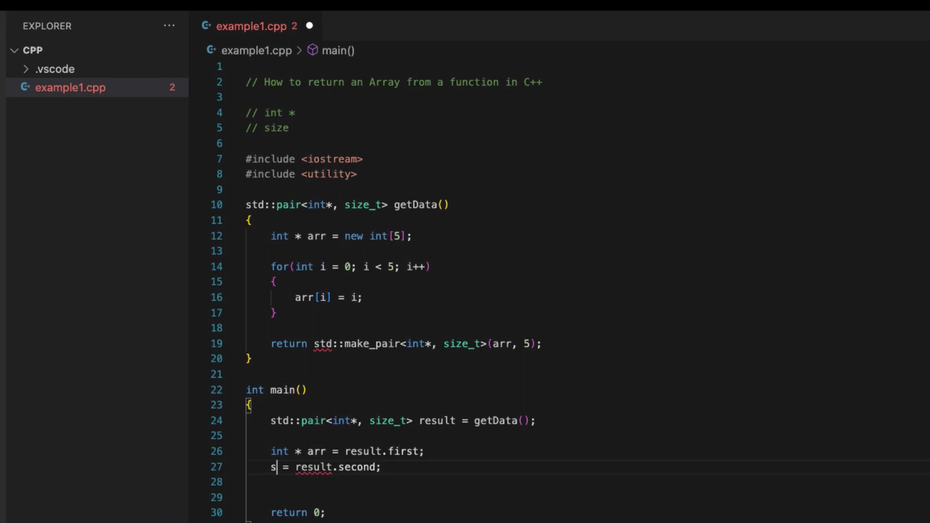
{"action": "type", "text": "ize_t"}
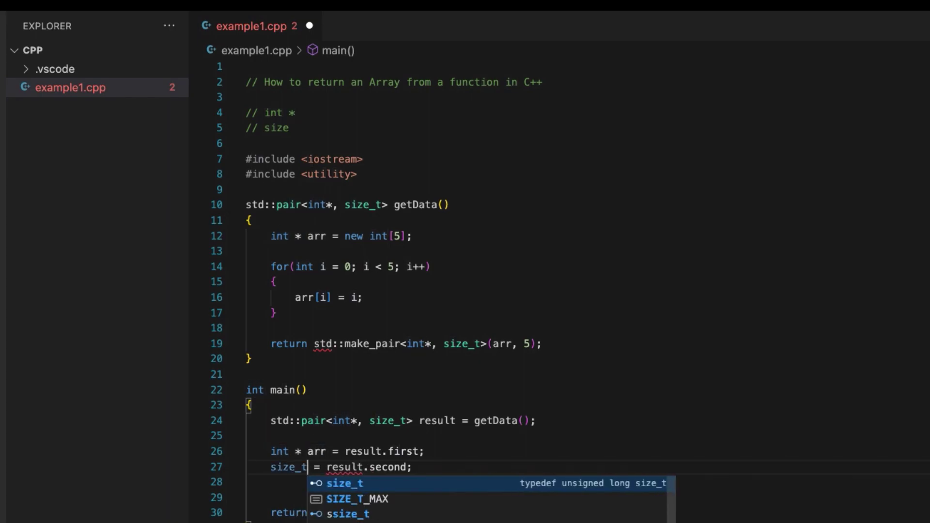
{"action": "key", "text": "Right"}
{"action": "type", "text": "len"}
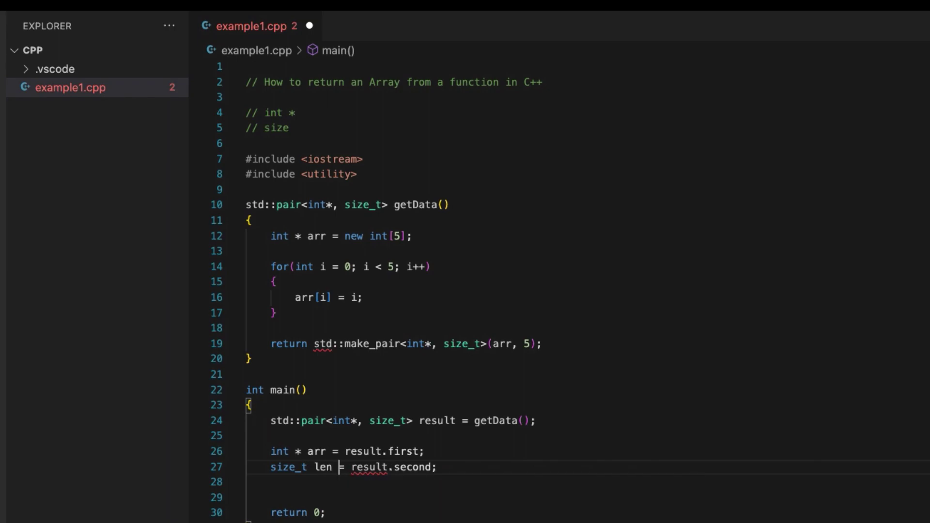
{"action": "key", "text": "End"}
Step: Write a for loop over len printing each arr[i] followed by a comma separator
{"action": "key", "text": "Return"}
{"action": "key", "text": "Return"}
{"action": "type", "text": "for("}
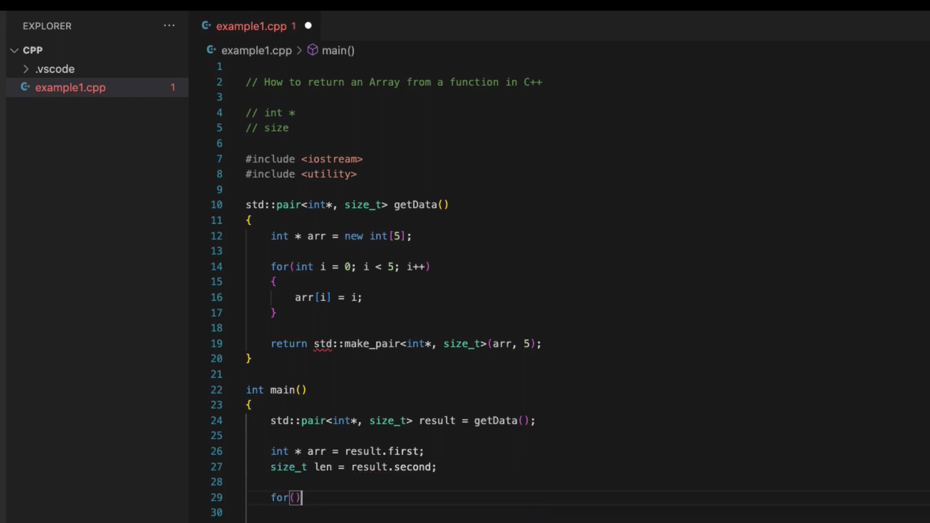
{"action": "type", "text": "int i = "}
{"action": "type", "text": "0; i"}
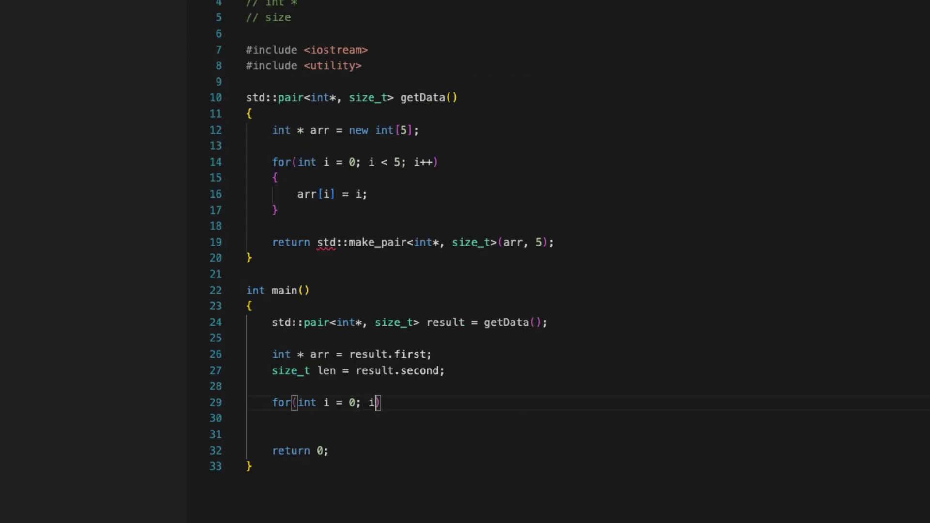
{"action": "type", "text": " < len"}
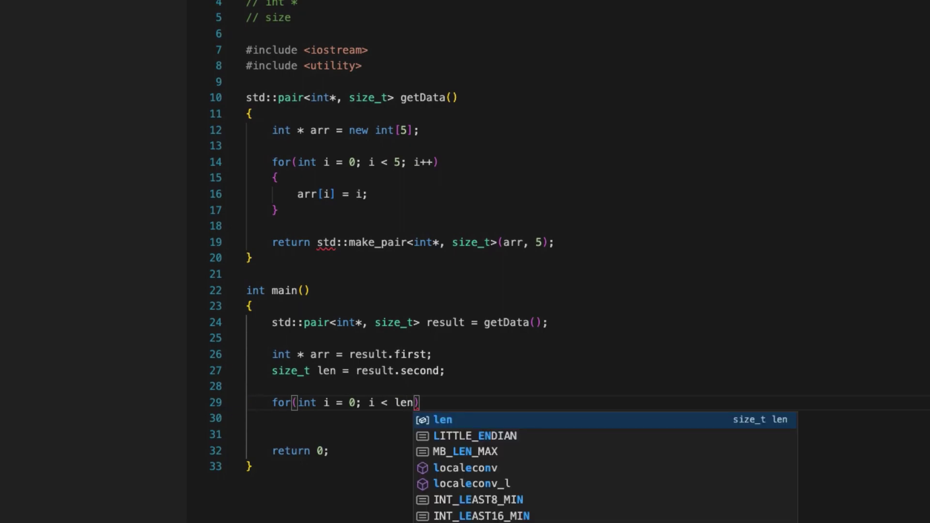
{"action": "type", "text": "; "}
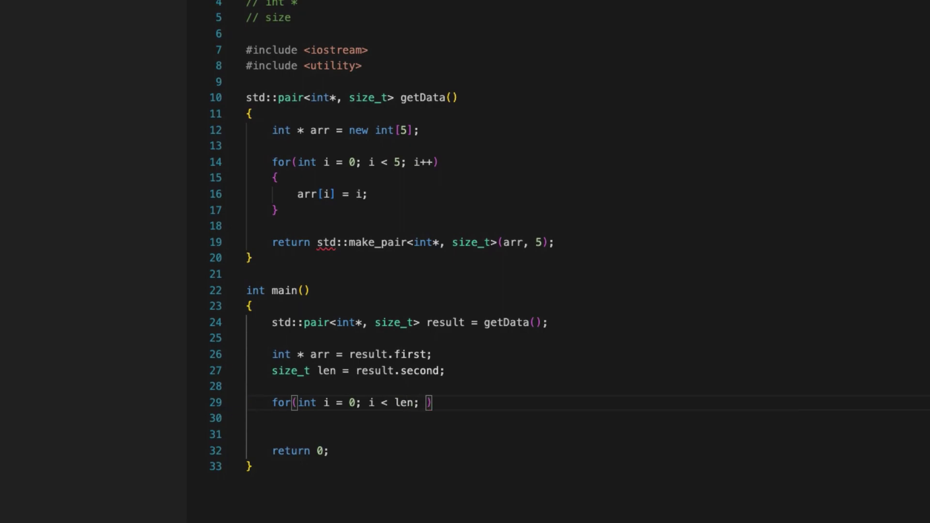
{"action": "type", "text": "i++"}
{"action": "key", "text": "End"}
{"action": "key", "text": "Return"}
{"action": "type", "text": "{"}
{"action": "key", "text": "Return"}
{"action": "type", "text": "st"}
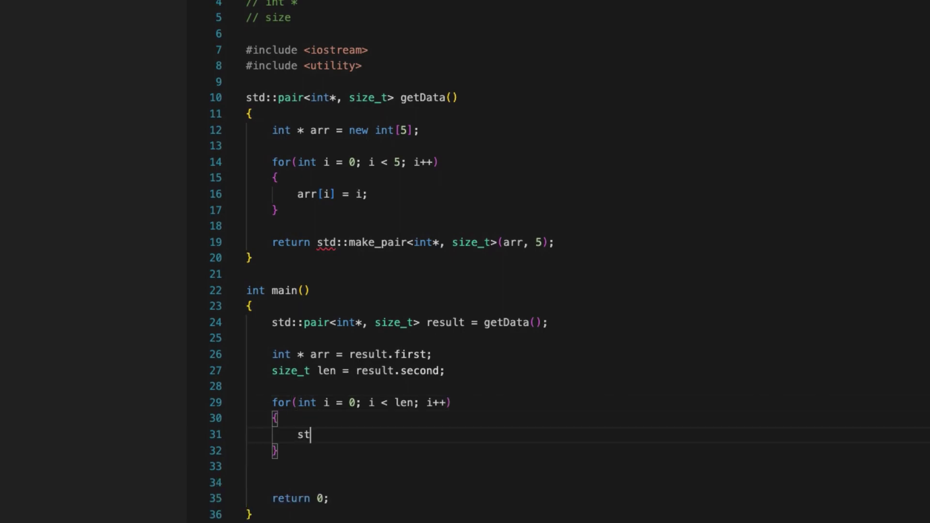
{"action": "type", "text": "d::cout"}
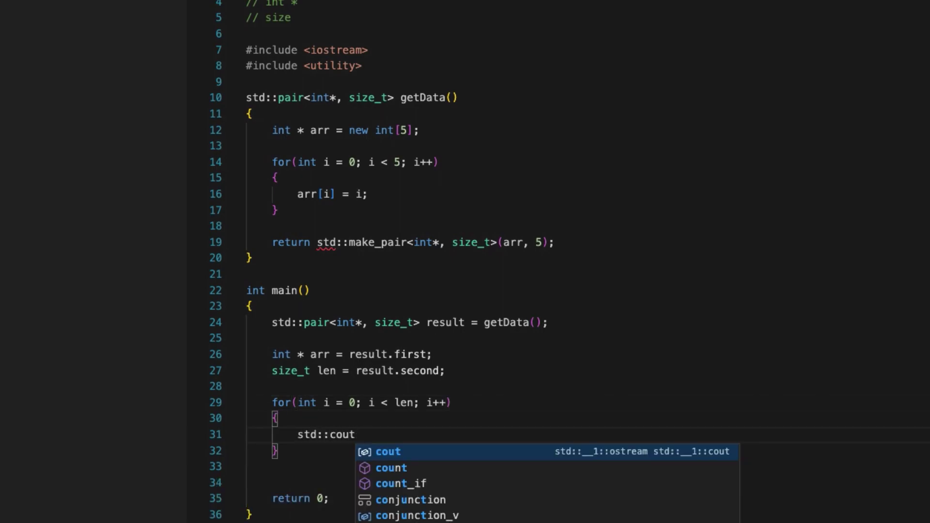
{"action": "type", "text": "<<\"\""}
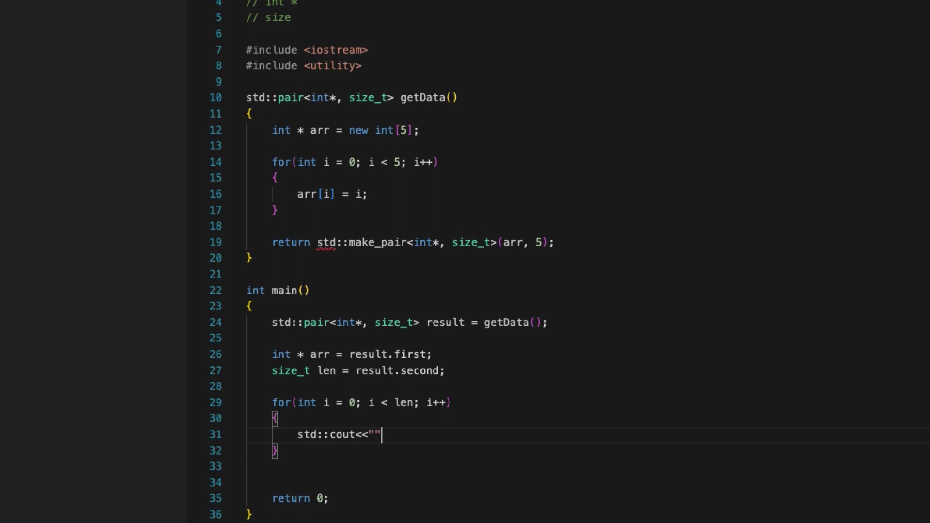
{"action": "double_click", "coordinate": [372, 433]}
{"action": "key", "text": "BackSpace"}
{"action": "type", "text": "arr[]"}
{"action": "key", "text": "Left"}
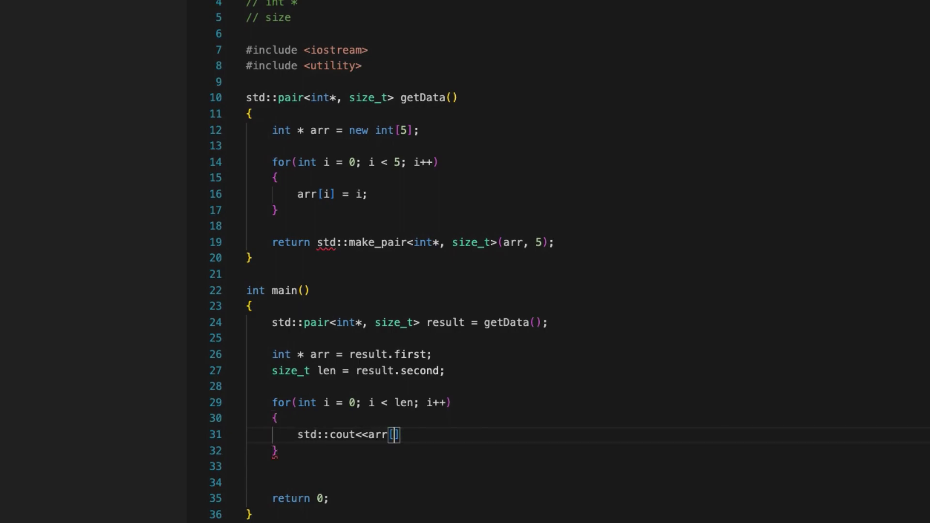
{"action": "type", "text": "i"}
{"action": "key", "text": "Right"}
{"action": "type", "text": "<<"}
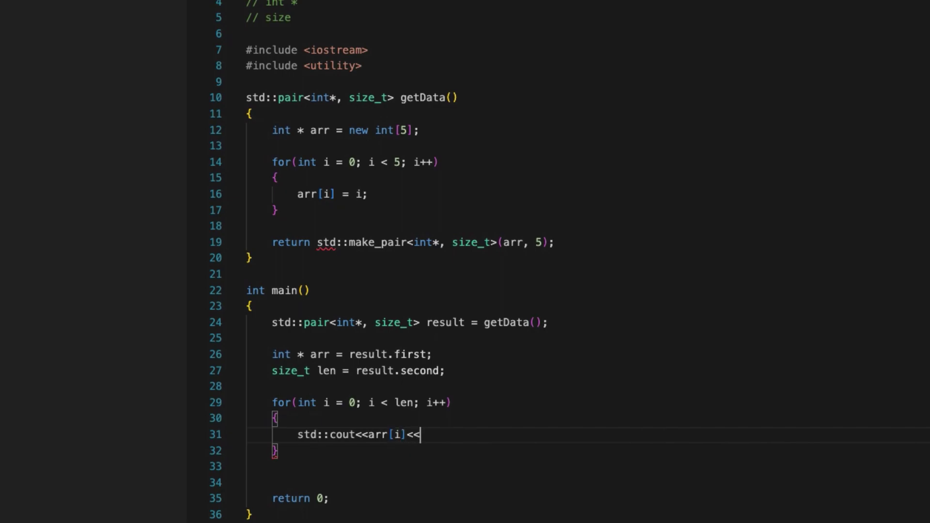
{"action": "type", "text": "\","}
{"action": "key", "text": "Right"}
{"action": "type", "text": ";"}
Step: Join the loop's brace onto its header, add a std::endl print, and remove extra blank lines
{"action": "key", "text": "Up"}
{"action": "key", "text": "Up"}
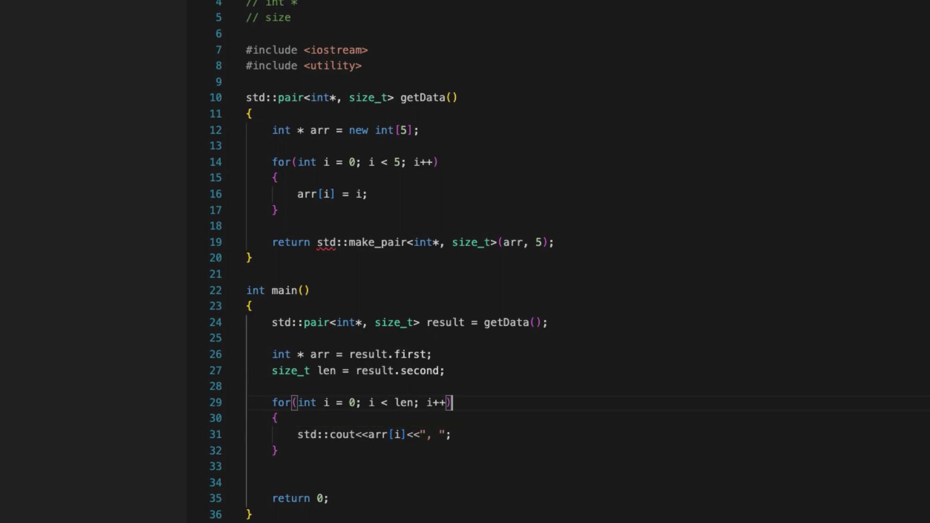
{"action": "key", "text": "Delete"}
{"action": "key", "text": "Delete"}
{"action": "key", "text": "Delete"}
{"action": "key", "text": "Delete"}
{"action": "key", "text": "Down"}
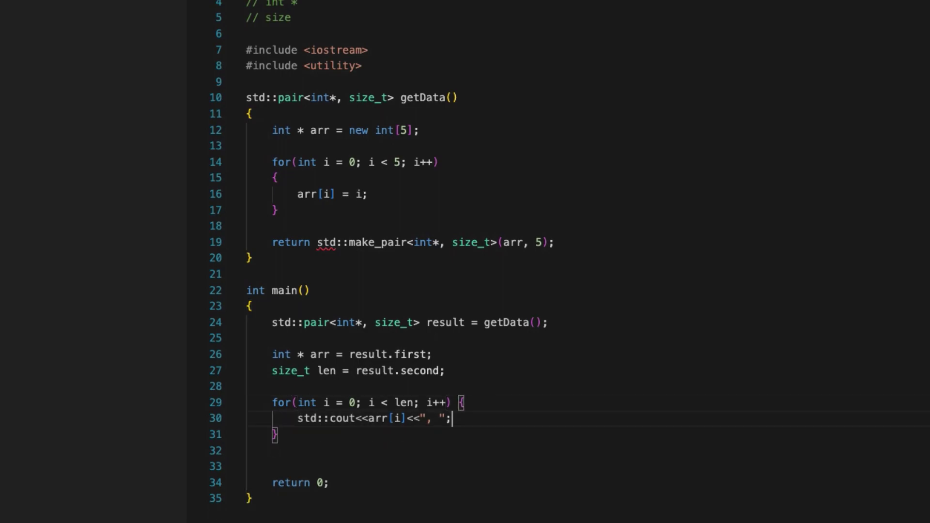
{"action": "key", "text": "Down"}
{"action": "key", "text": "Return"}
{"action": "type", "text": "std"}
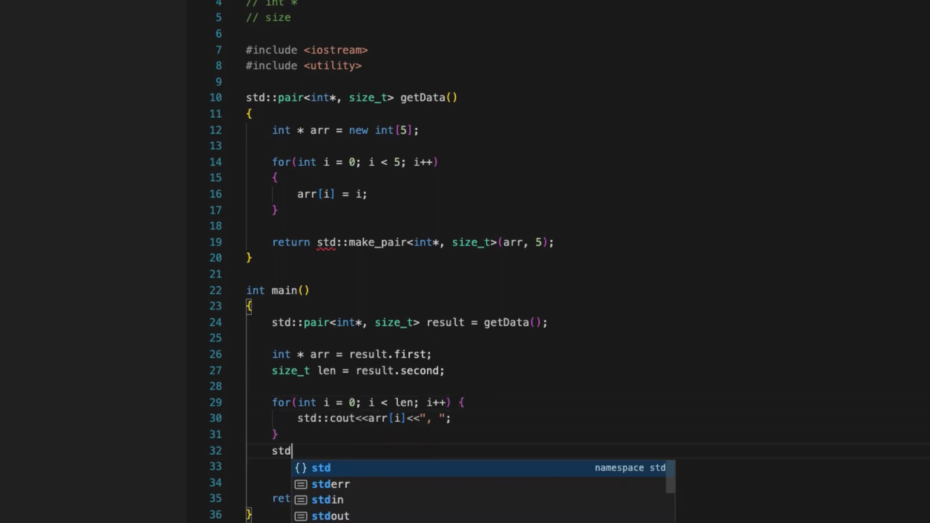
{"action": "type", "text": "::cout<<"}
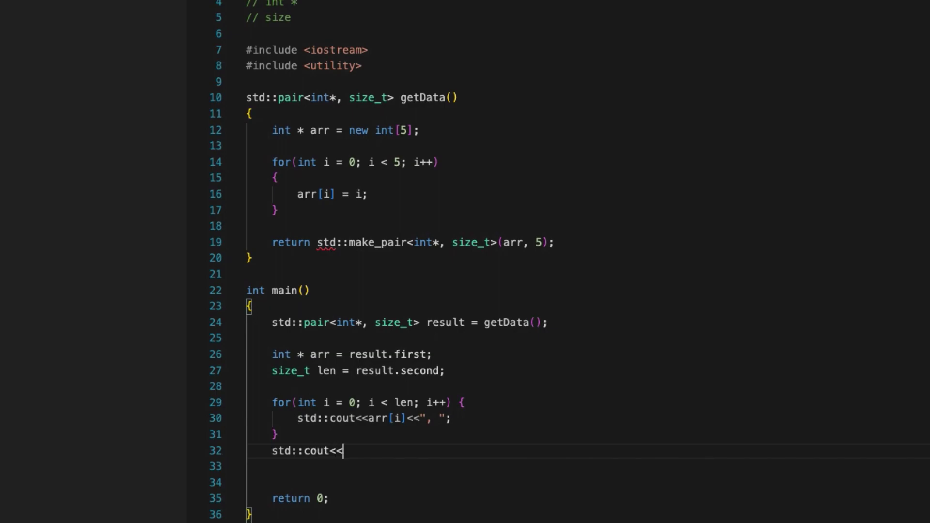
{"action": "type", "text": " std"}
{"action": "type", "text": "::endl;"}
{"action": "key", "text": "Down"}
{"action": "key", "text": "Delete"}
{"action": "key", "text": "Delete"}
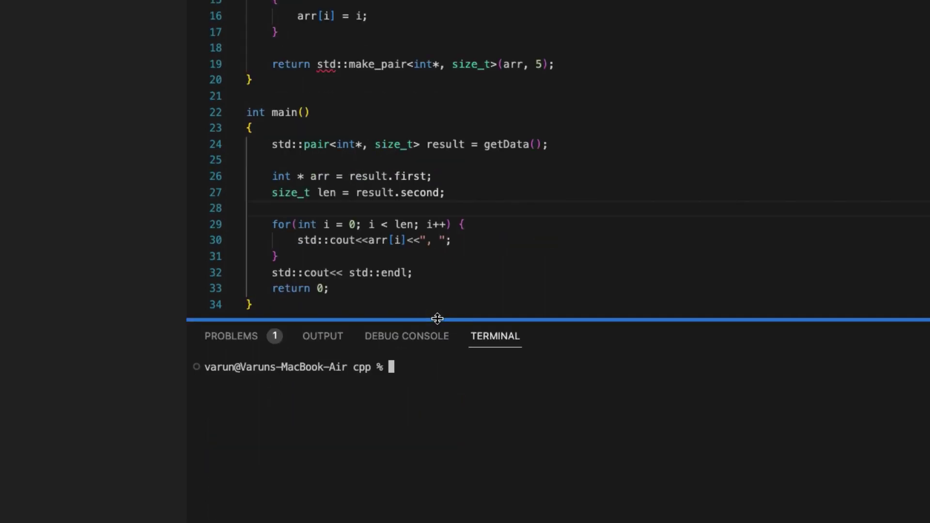
{"action": "type", "text": "g++ "}
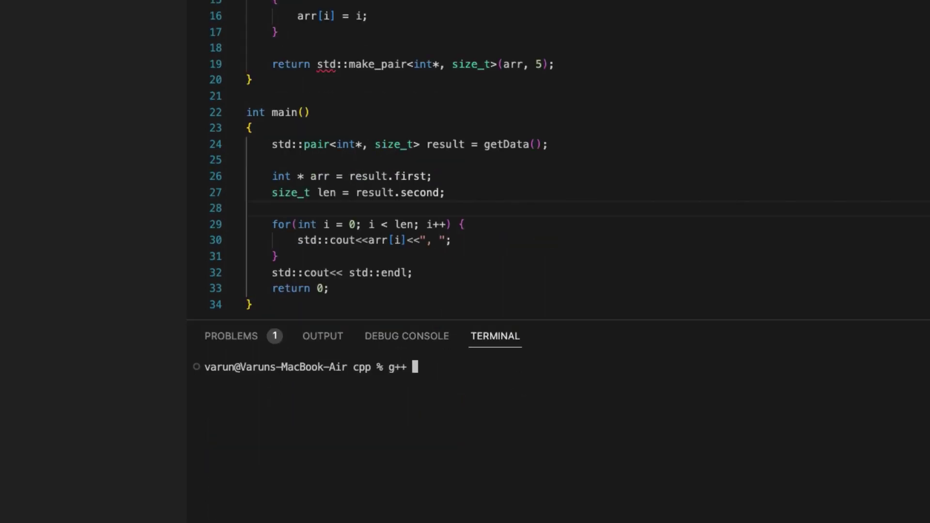
{"action": "type", "text": "example1.cpp"}
Step: Compile example1.cpp with g++, run ./a.out, and select the printed '0, 1, 2, 3, 4,' output
{"action": "key", "text": "Return"}
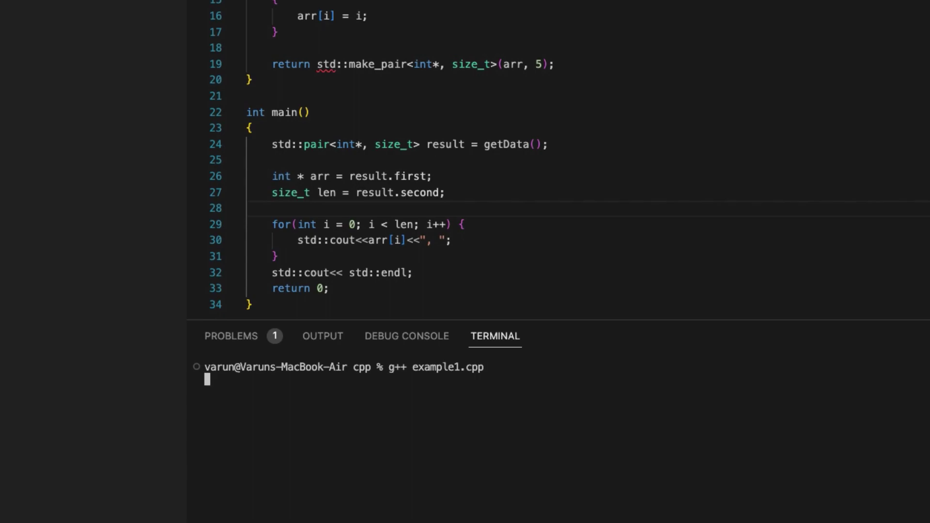
{"action": "type", "text": "./a.out"}
{"action": "key", "text": "Return"}
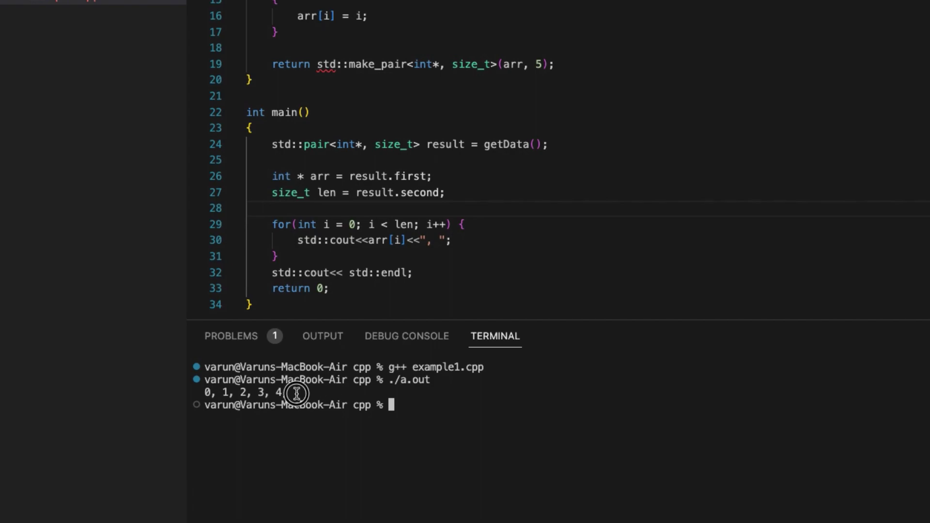
{"action": "left_click_drag", "start_coordinate": [289, 392], "coordinate": [221, 393]}
{"action": "left_click", "coordinate": [439, 242]}
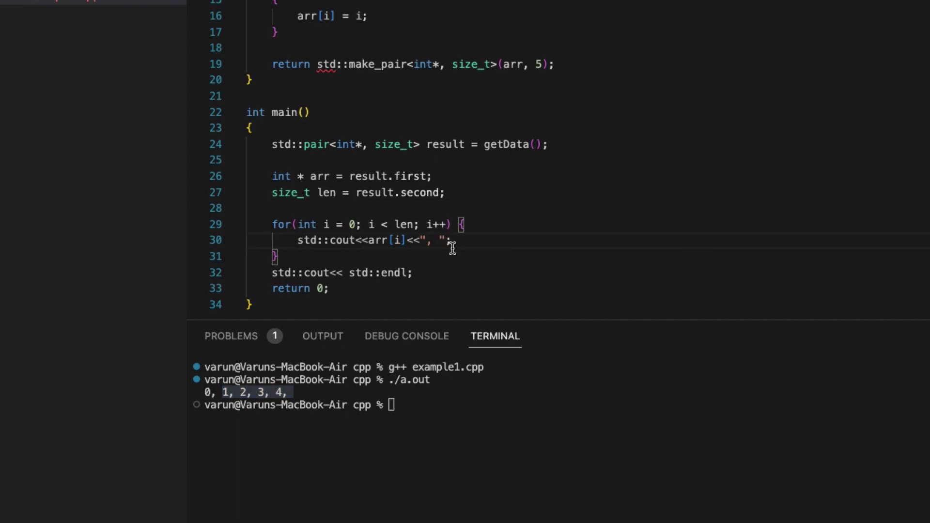
{"action": "left_click", "coordinate": [358, 5]}
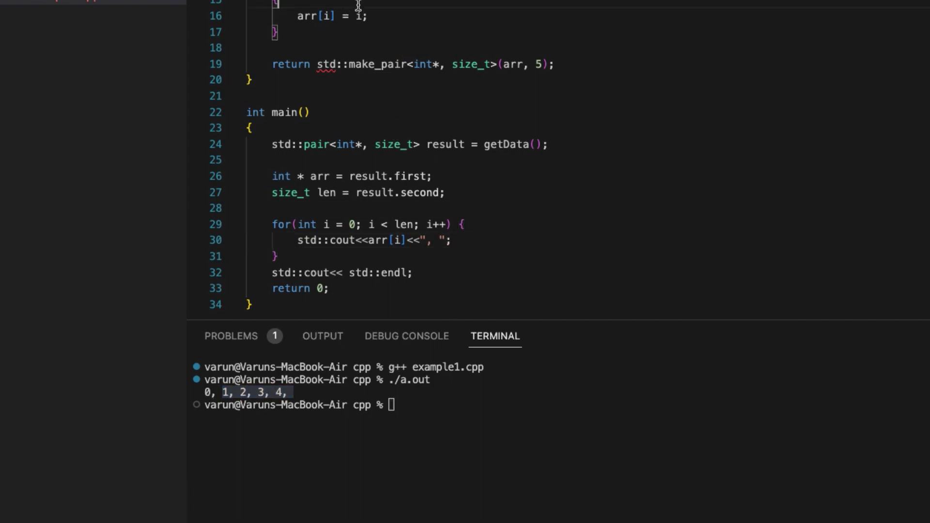
Step: Insert 'delete[] arr;' on a new line after the newline print, before return 0
{"action": "left_click", "coordinate": [443, 274]}
{"action": "key", "text": "Return"}
{"action": "key", "text": "Return"}
{"action": "type", "text": "d"}
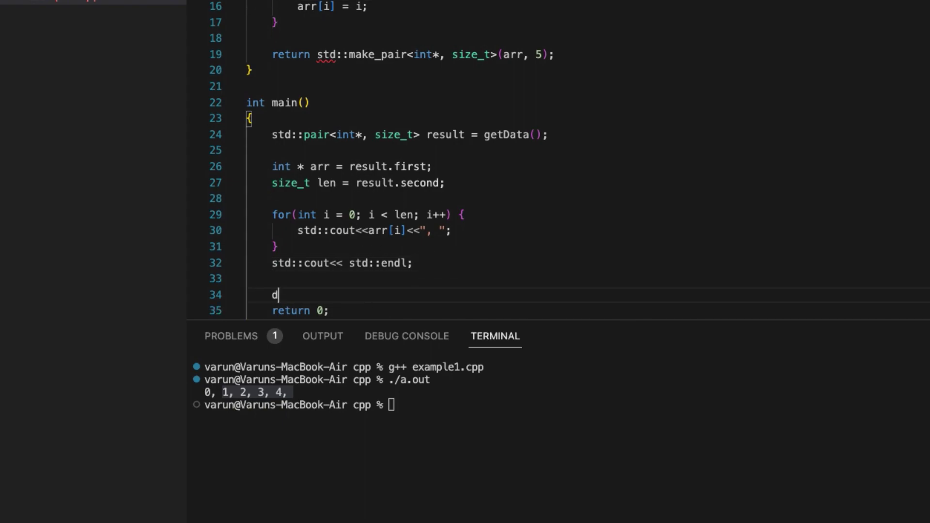
{"action": "type", "text": "elete"}
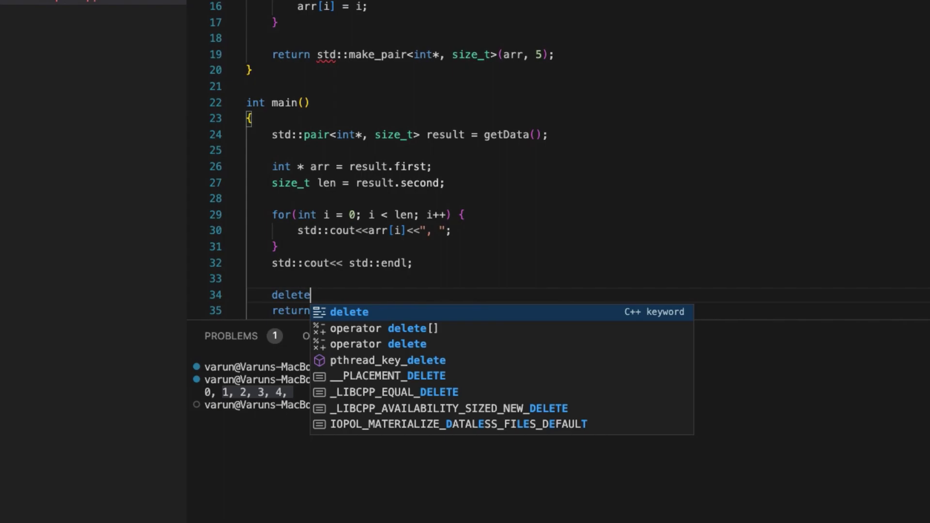
{"action": "type", "text": "[] arr"}
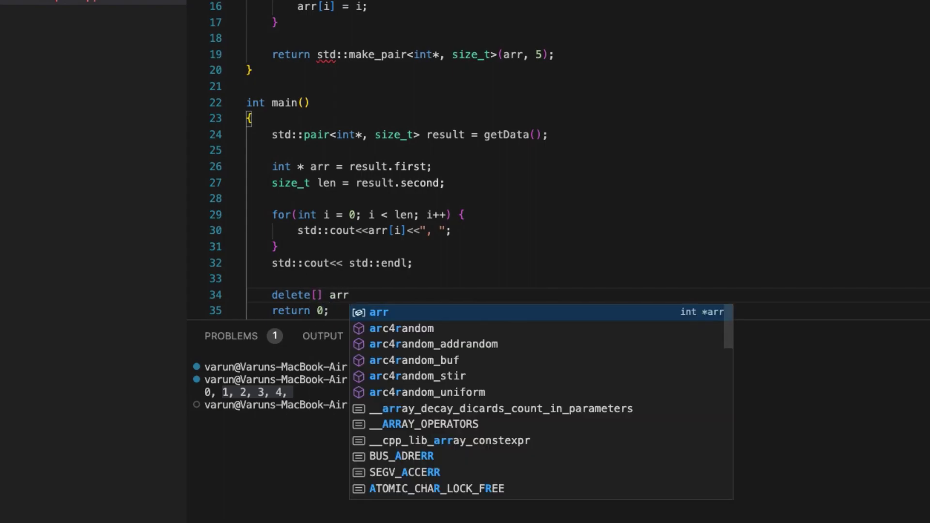
{"action": "type", "text": ";"}
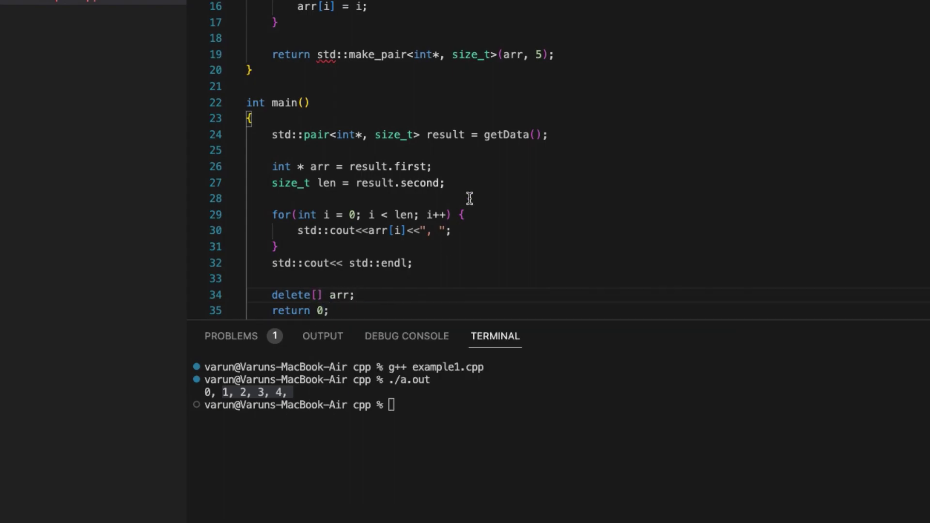